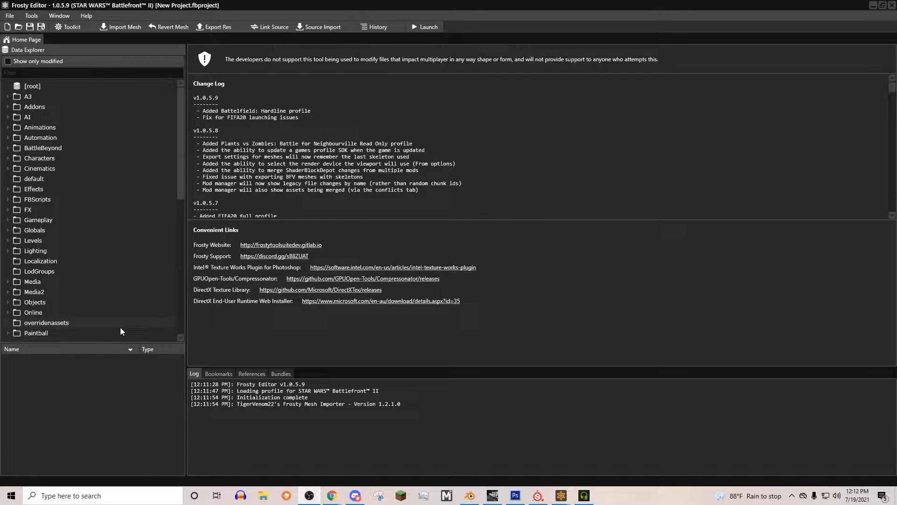
- Check the character model in Blender, then return to Frosty Editor
click(471, 496)
mouse_move(432, 163)
mouse_down()
mouse_move(248, 175)
mouse_move(309, 204)
mouse_move(551, 211)
mouse_move(461, 211)
mouse_move(447, 226)
mouse_move(590, 172)
mouse_move(532, 191)
mouse_move(401, 182)
mouse_move(446, 181)
mouse_move(457, 169)
mouse_move(404, 172)
mouse_up()
scroll(446, 227, up, 3)
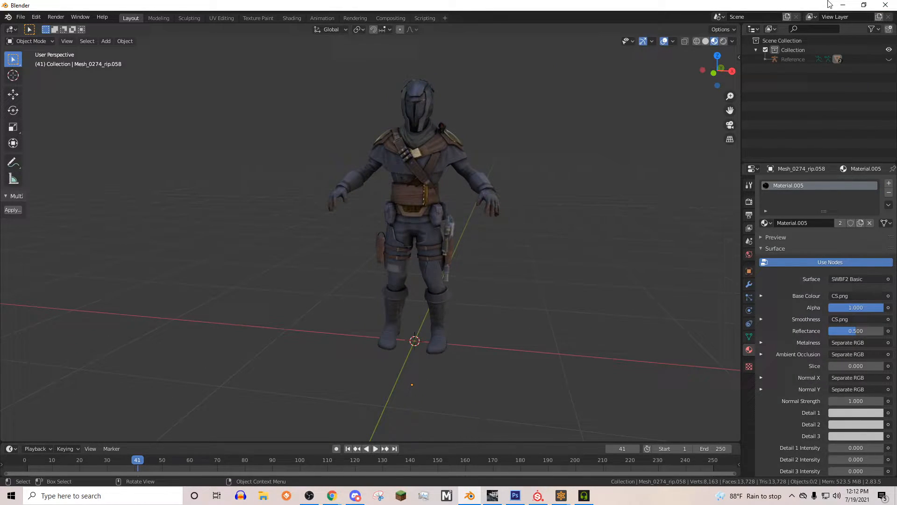
click(843, 5)
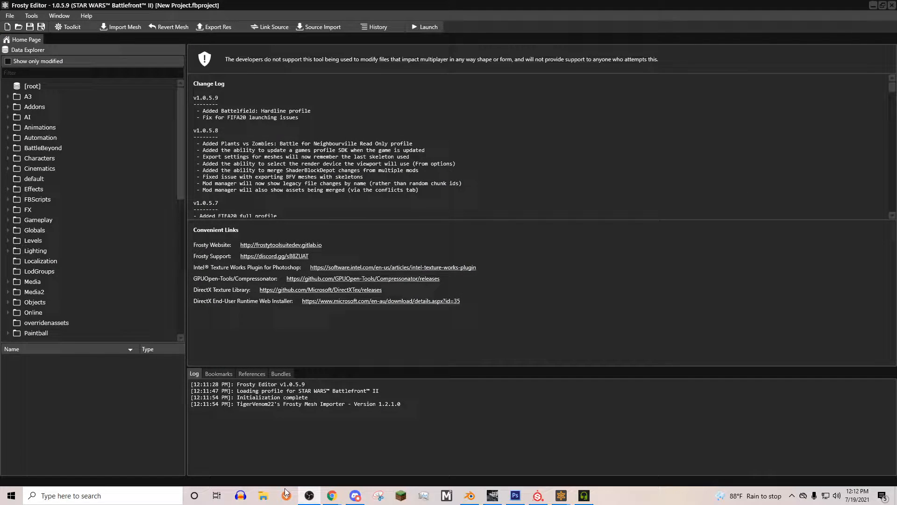
- Launch FrostMeshy from its Desktop shortcut via File Explorer and position its window
click(265, 495)
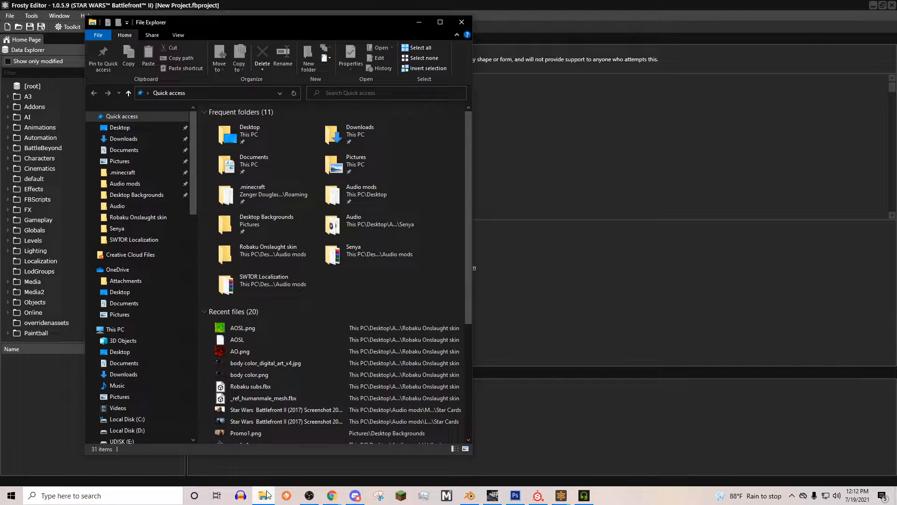
drag(140, 27, 202, 51)
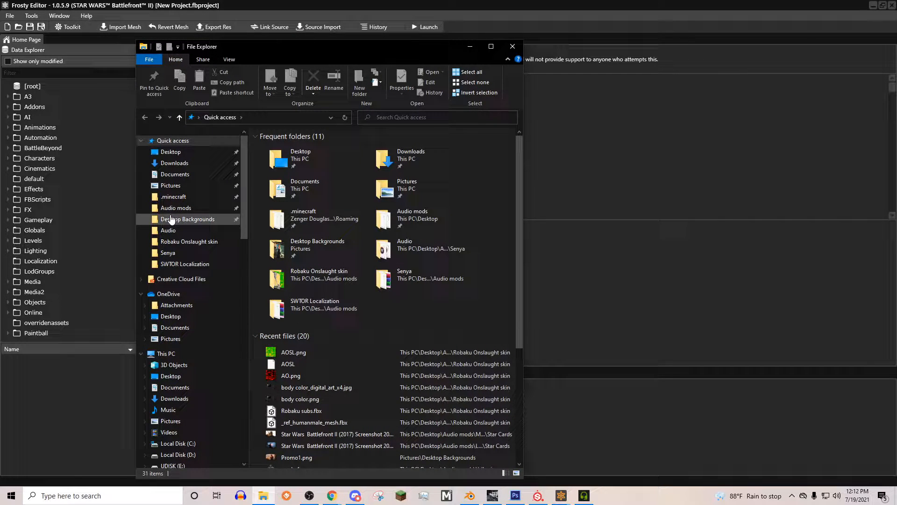
click(170, 152)
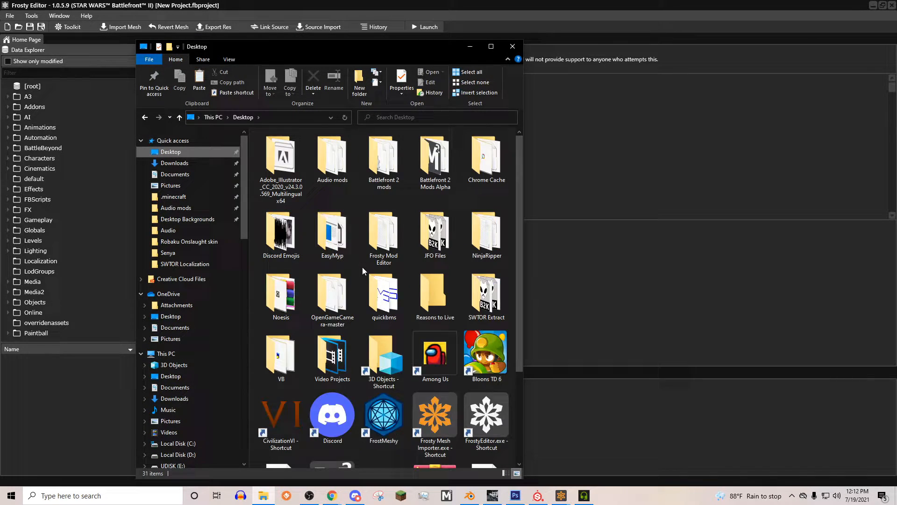
scroll(382, 280, down, 5)
click(382, 295)
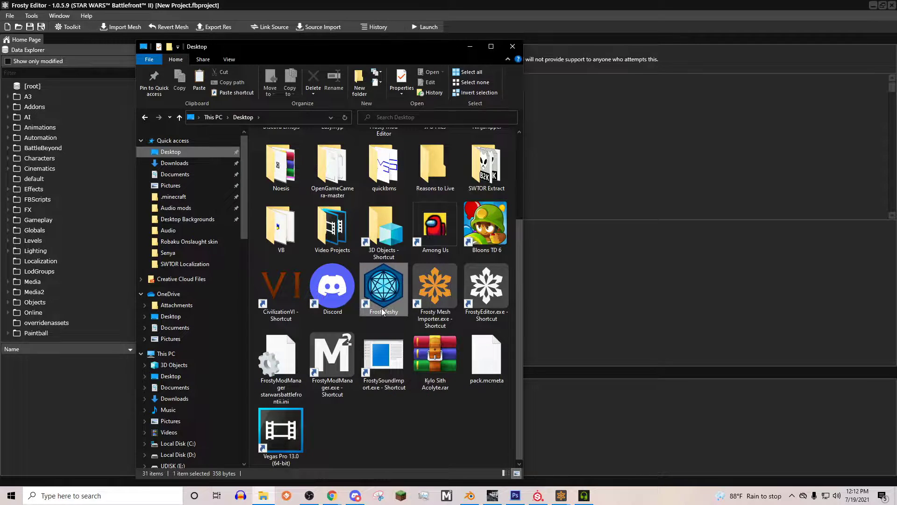
click(470, 46)
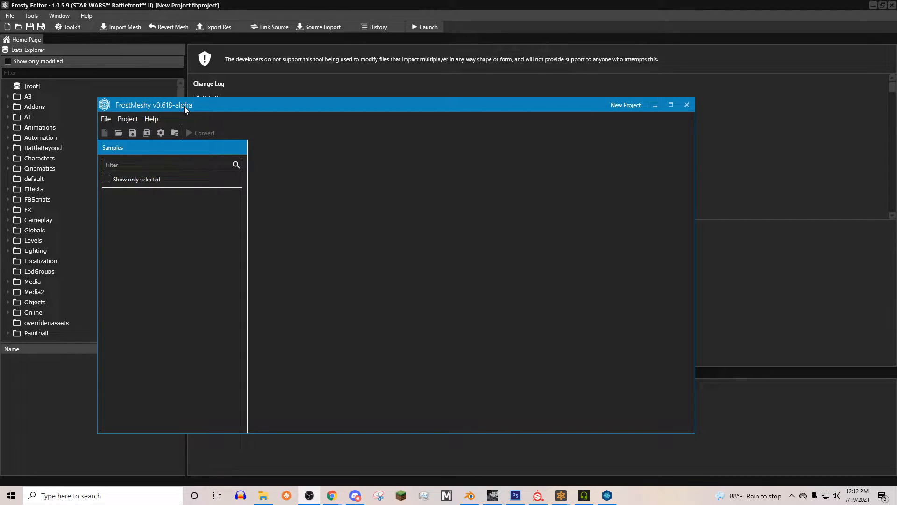
drag(186, 109, 218, 93)
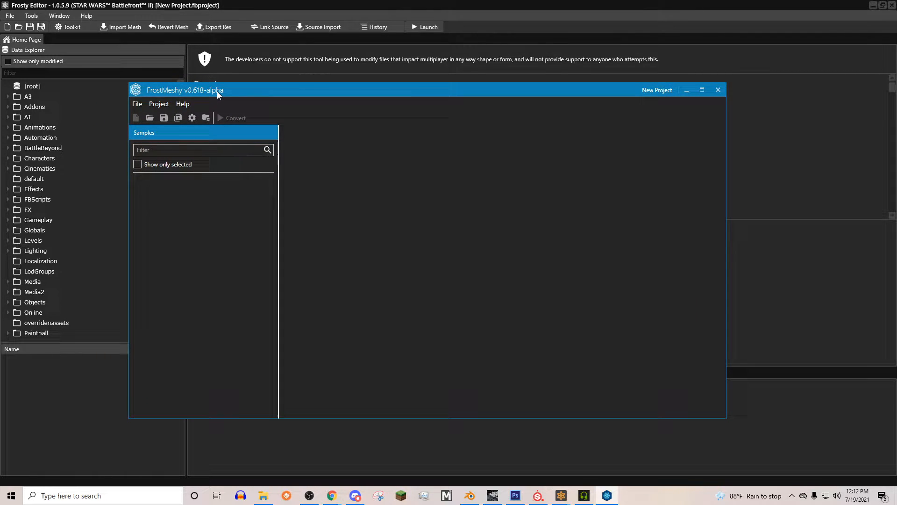
- Bring up the Res/Chunk Explorer in Frosty Editor filtered to 'Boba' entries
click(61, 5)
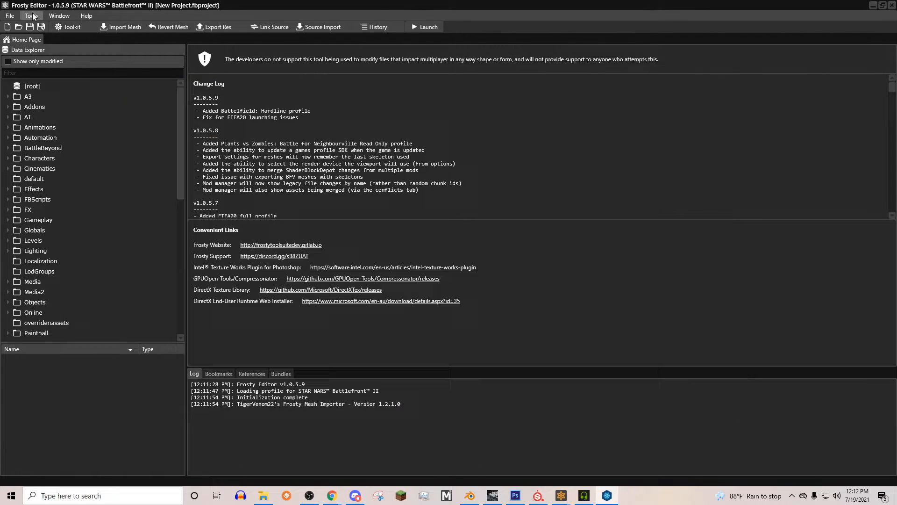
click(31, 16)
click(42, 46)
text(Boba)
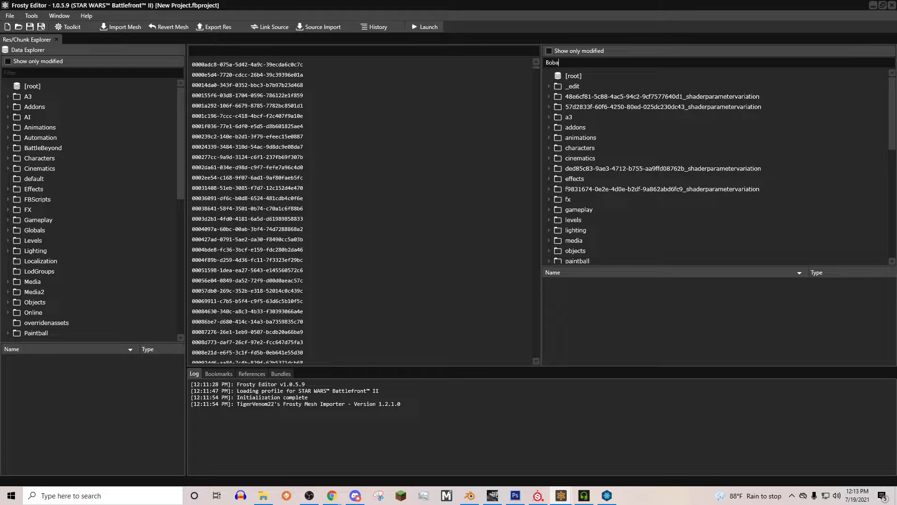
key(Return)
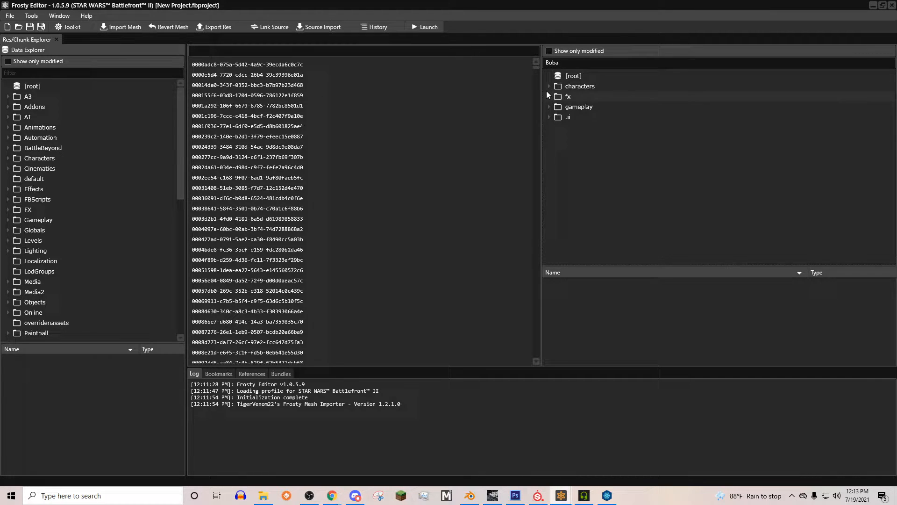
- Expand characters > hero > bobafett > bobafett_01 and bring up actions for bobafett_01_mesh
click(550, 86)
click(567, 106)
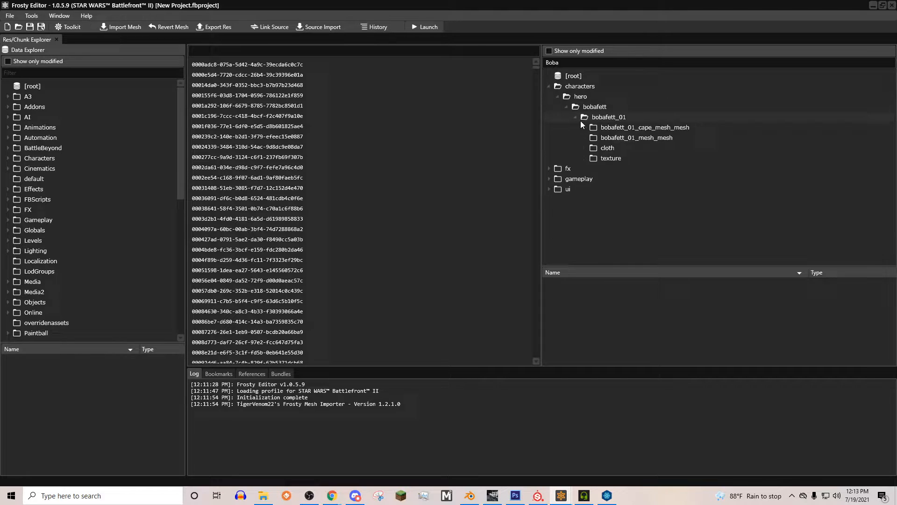
click(603, 117)
click(593, 304)
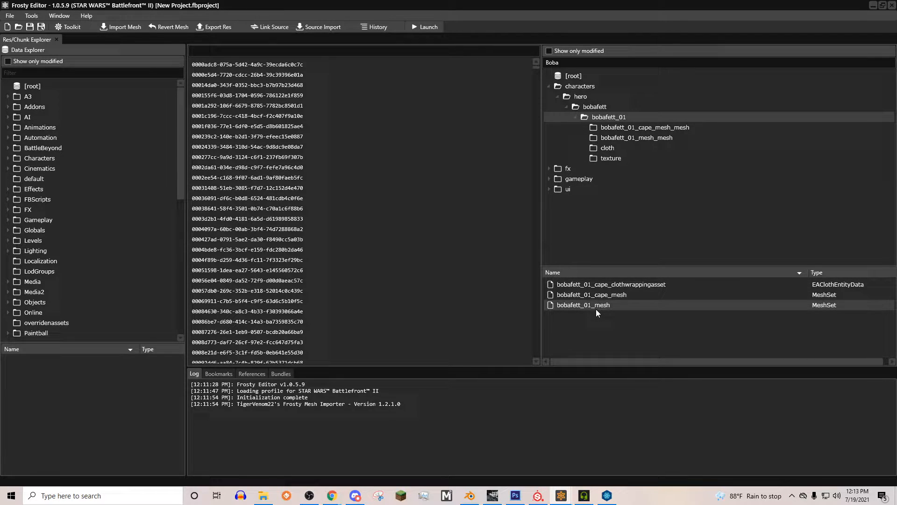
right_click(596, 306)
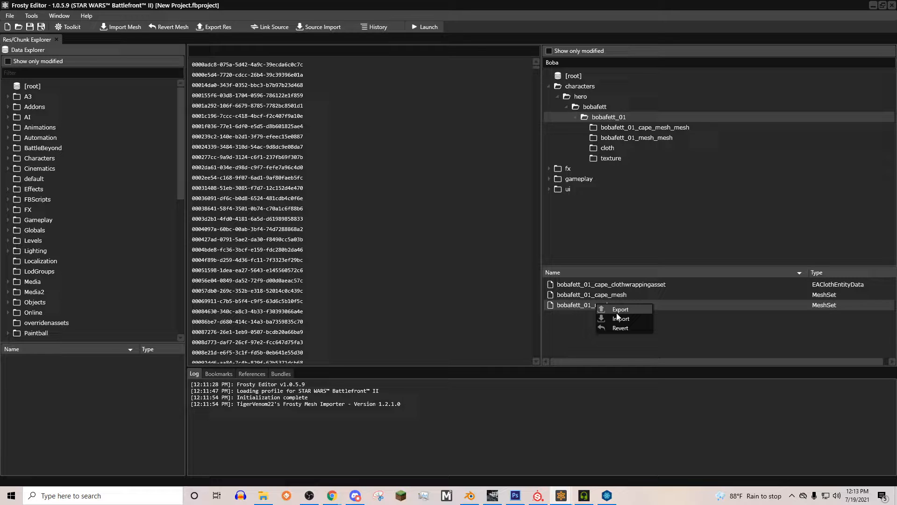
- Start exporting bobafett_01_mesh and create Samples and Export folders under Robaku Onslaught skin
click(620, 310)
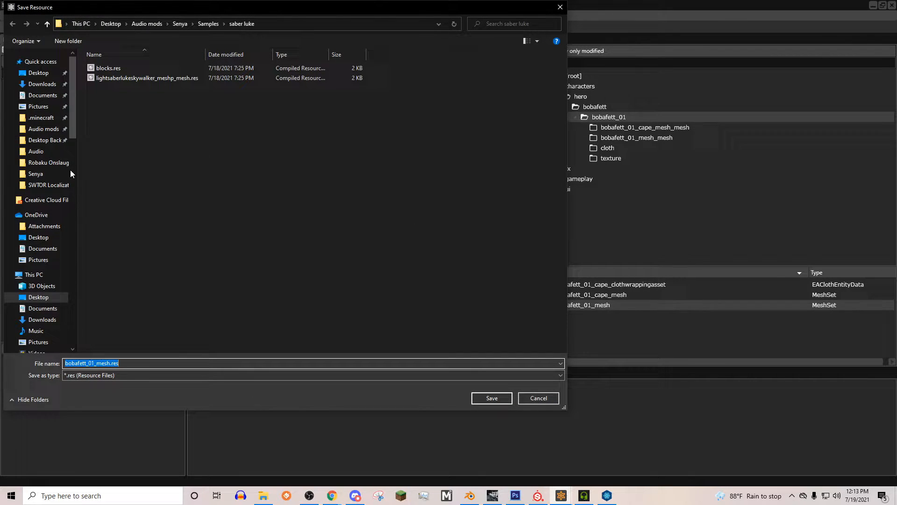
click(48, 163)
right_click(172, 212)
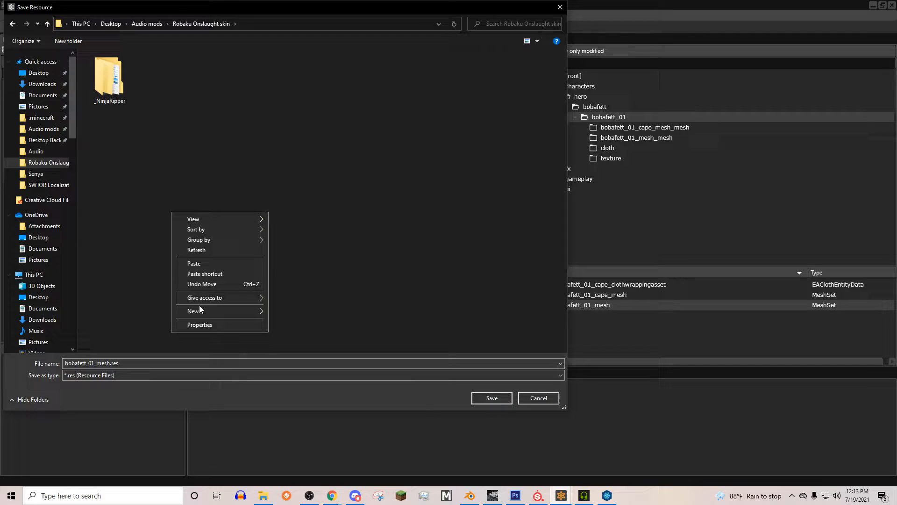
mouse_move(196, 310)
click(299, 313)
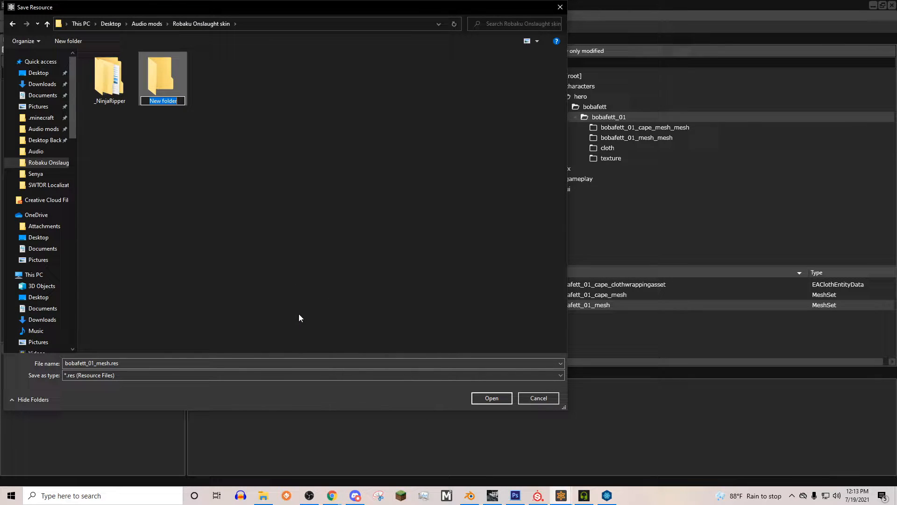
text(Samples)
key(Return)
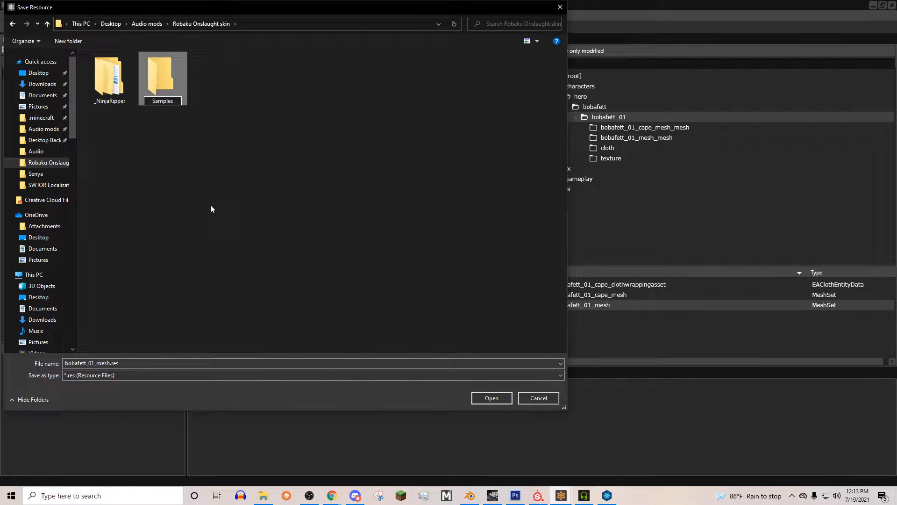
right_click(202, 186)
click(327, 287)
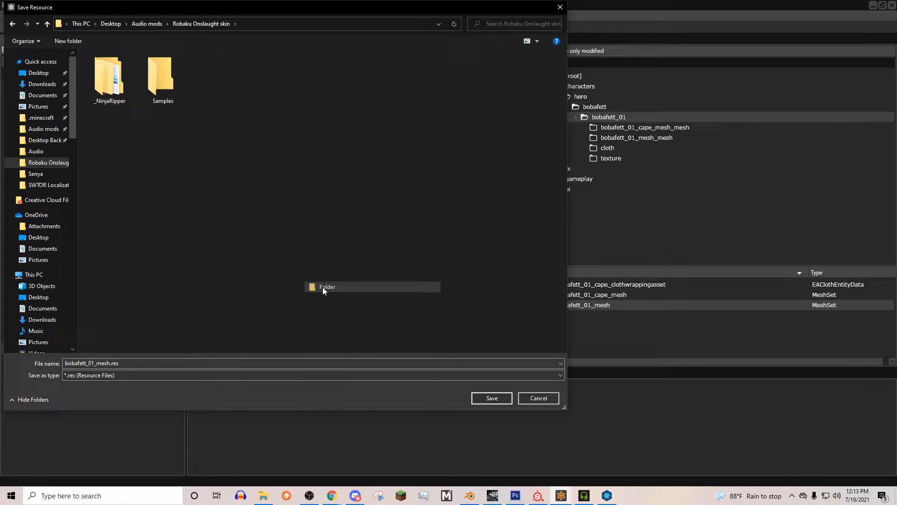
text(Export)
key(Return)
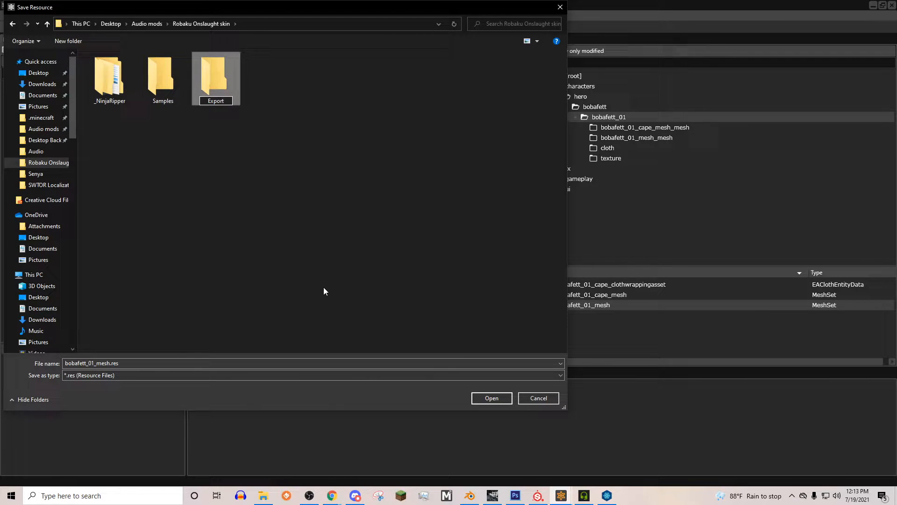
- Create a Boba folder inside Samples and save bobafett_01_mesh.res into it
double_click(162, 80)
right_click(165, 116)
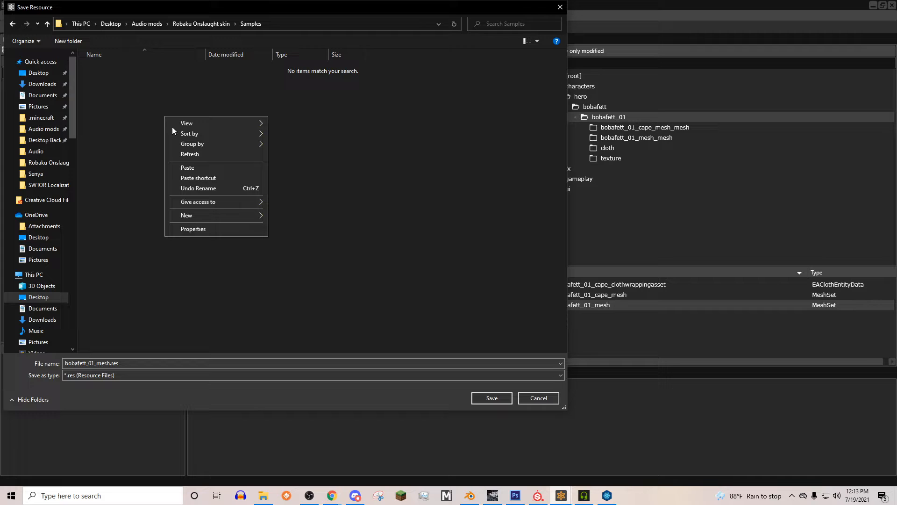
click(232, 217)
click(289, 216)
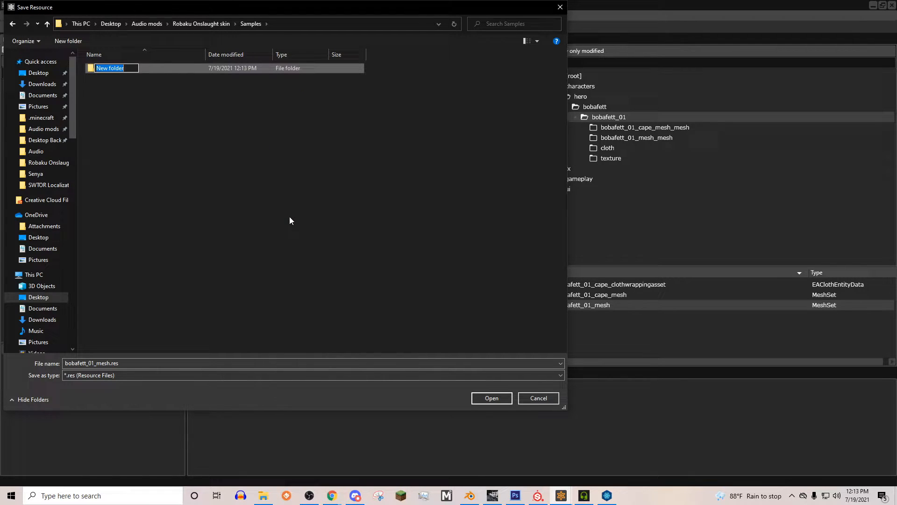
text(Boba)
key(Return)
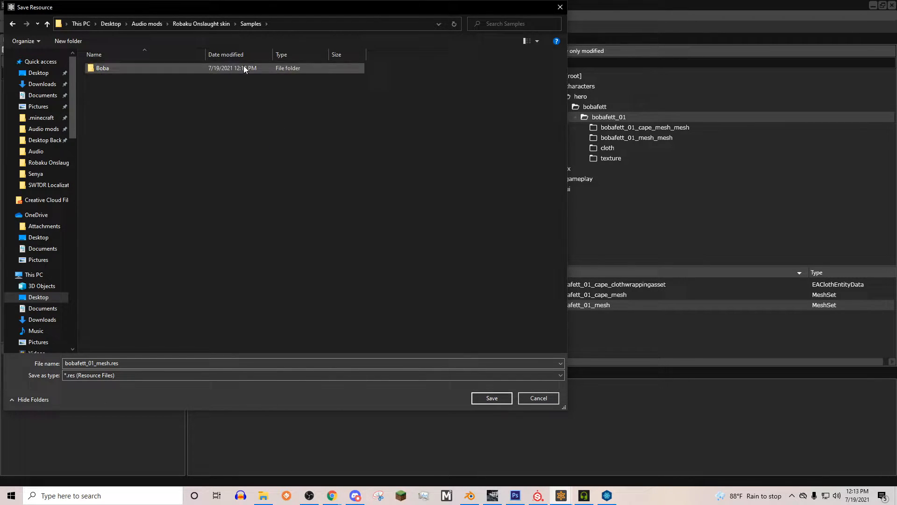
double_click(243, 67)
click(493, 399)
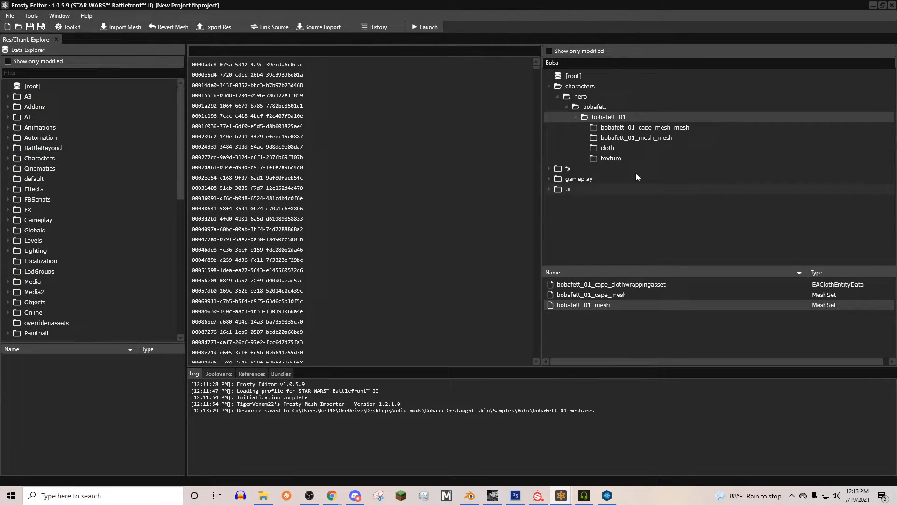
- Export the blocks resource of bobafett_01_mesh_mesh as blocks.res into the Boba folder
click(626, 139)
right_click(578, 285)
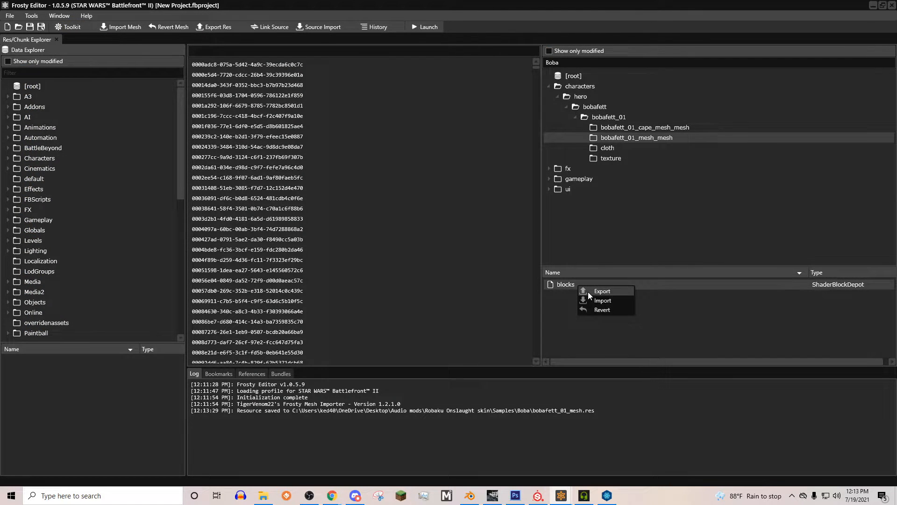
click(588, 291)
click(493, 398)
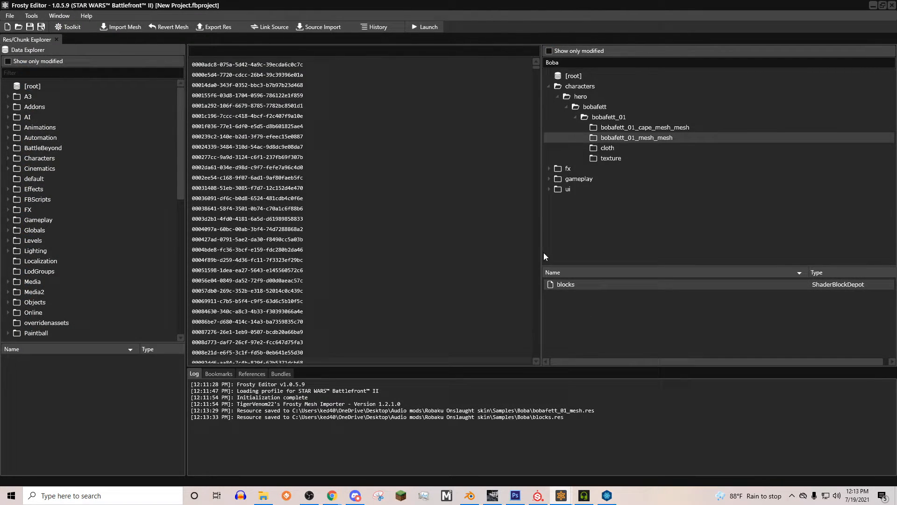
click(609, 118)
click(606, 137)
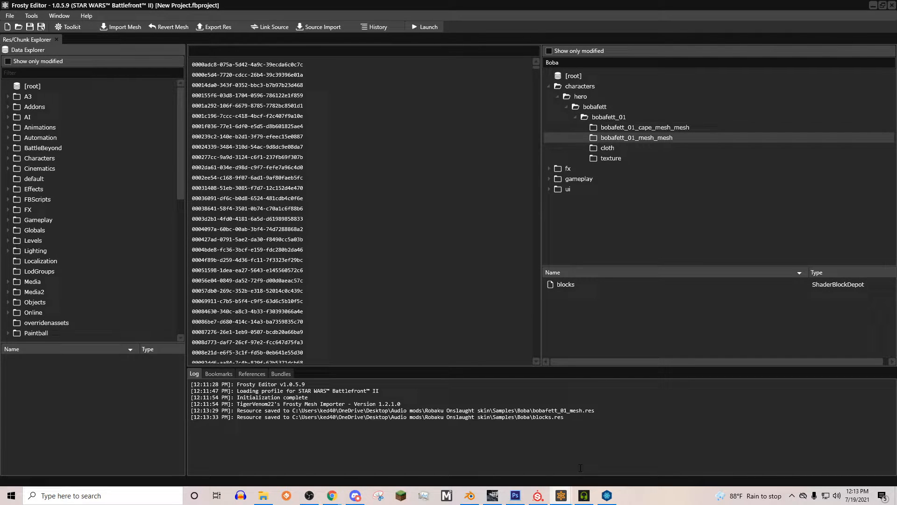
- Start a new FrostMeshy project with Robaku Onslaught skin\Samples as the samples folder
click(606, 496)
drag(220, 99, 200, 101)
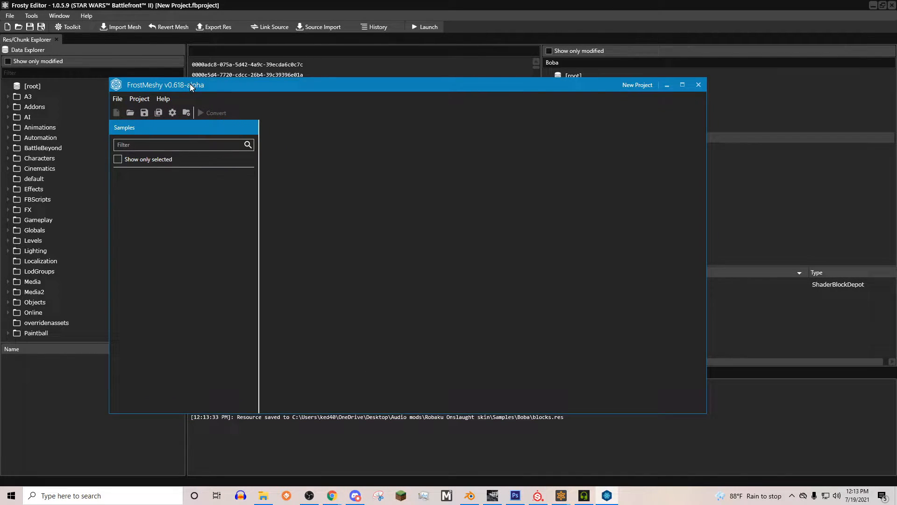
click(185, 119)
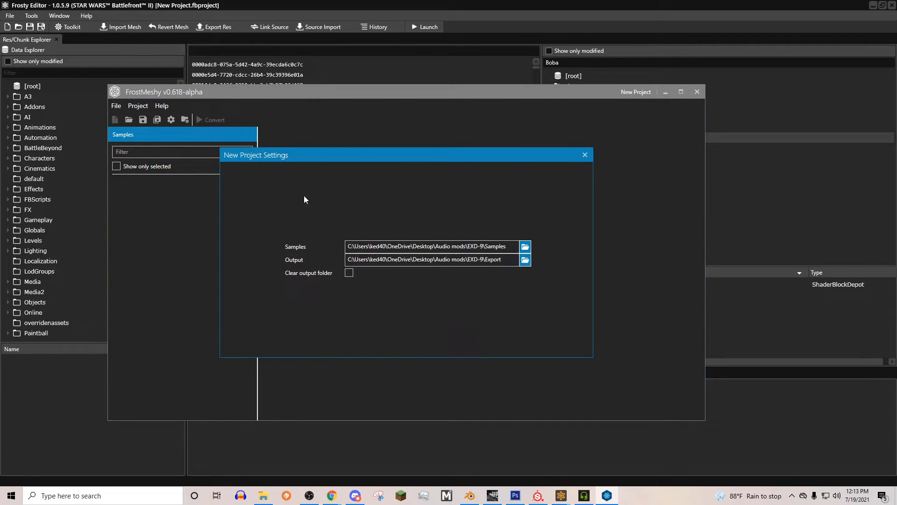
click(526, 247)
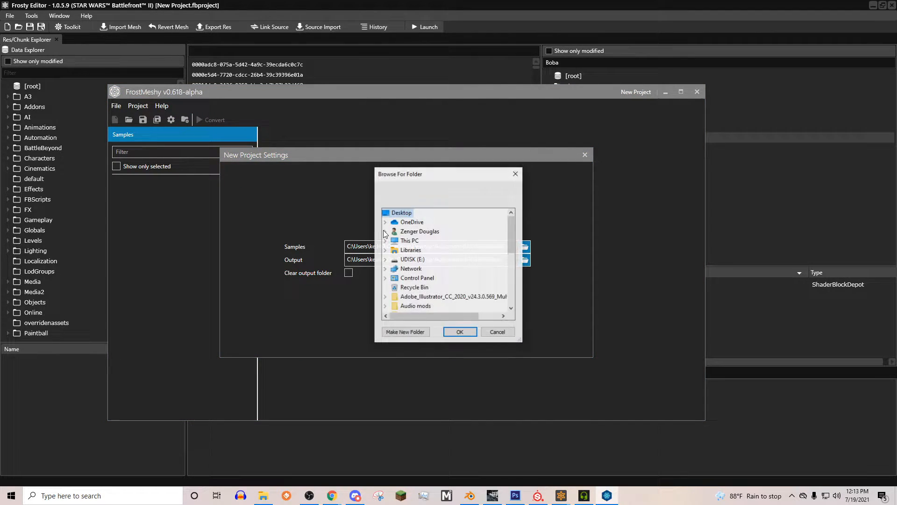
scroll(435, 273, down, 5)
scroll(424, 290, down, 4)
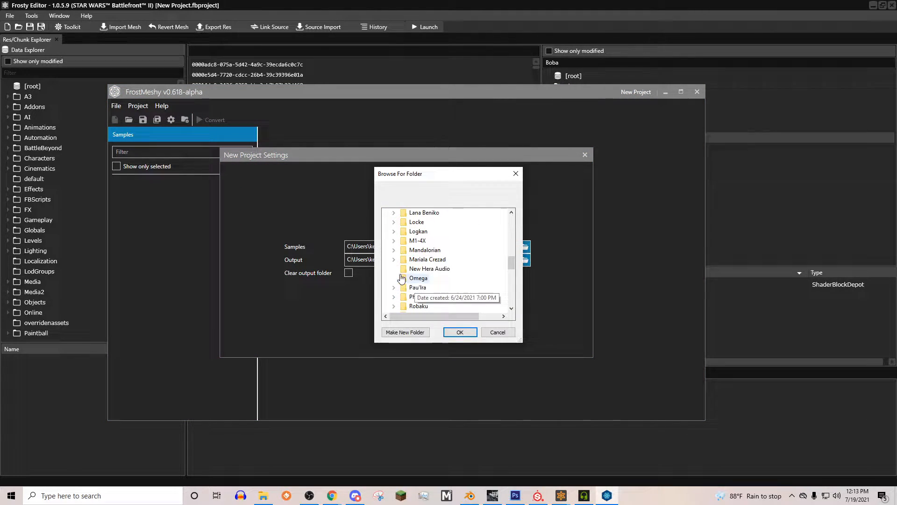
click(394, 268)
click(426, 278)
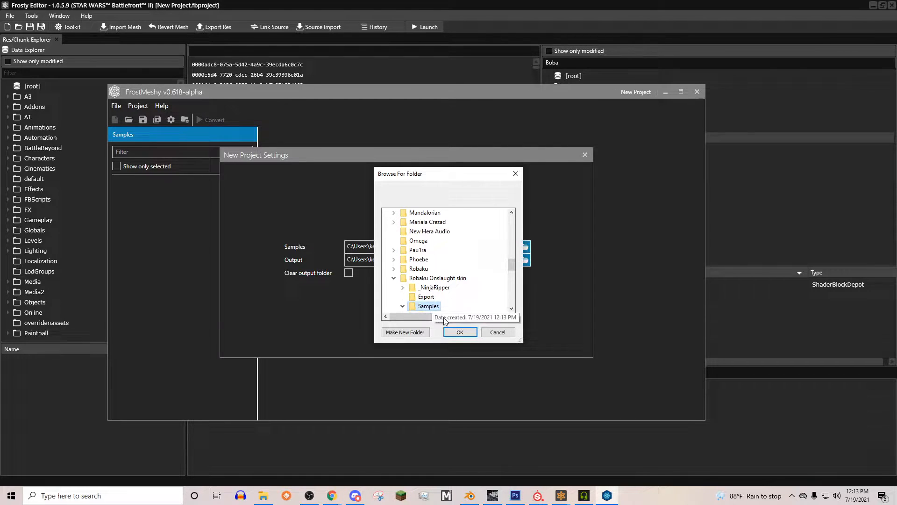
click(461, 332)
- Set the output folder to Robaku Onslaught skin\Export and confirm the project settings
click(525, 259)
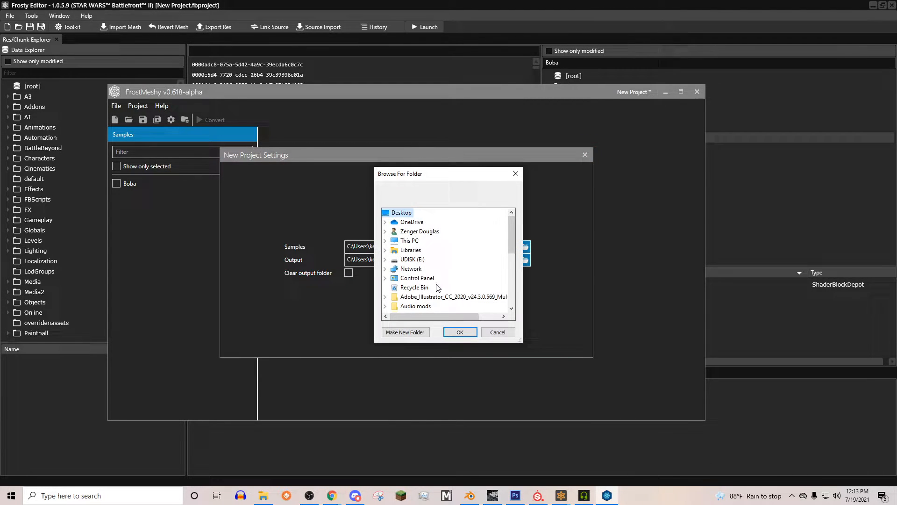
scroll(435, 274, down, 4)
scroll(434, 274, down, 5)
scroll(438, 288, down, 4)
scroll(438, 295, down, 4)
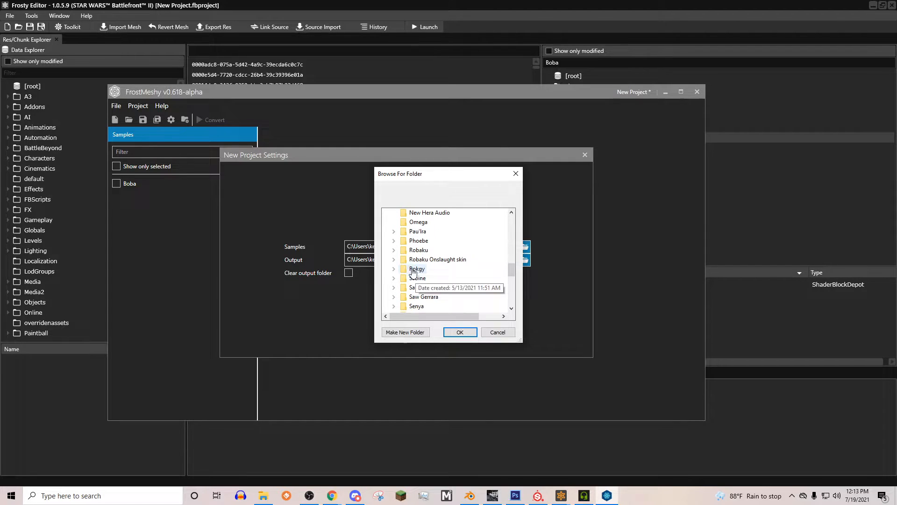
click(394, 259)
click(426, 278)
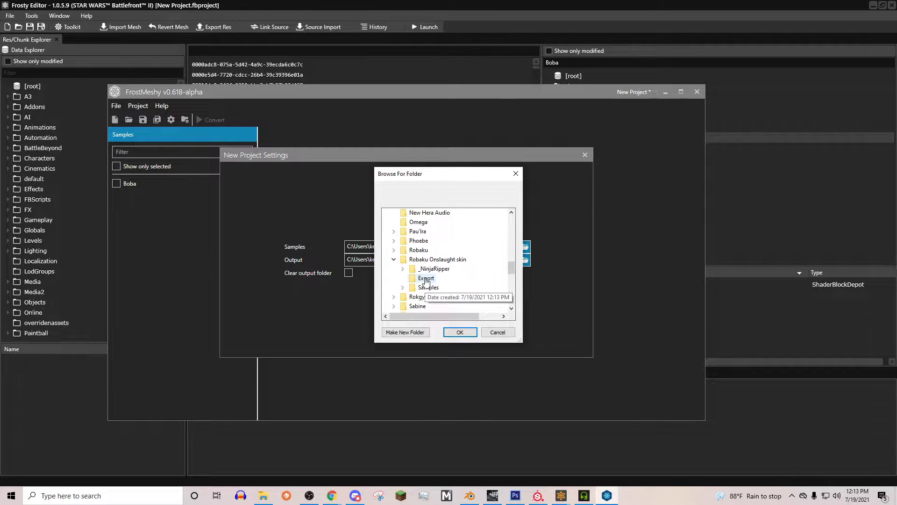
click(460, 332)
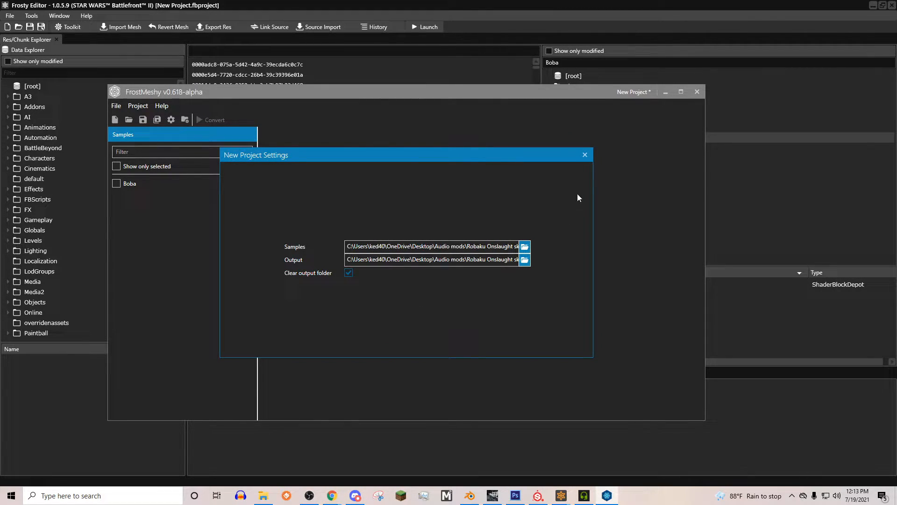
click(585, 155)
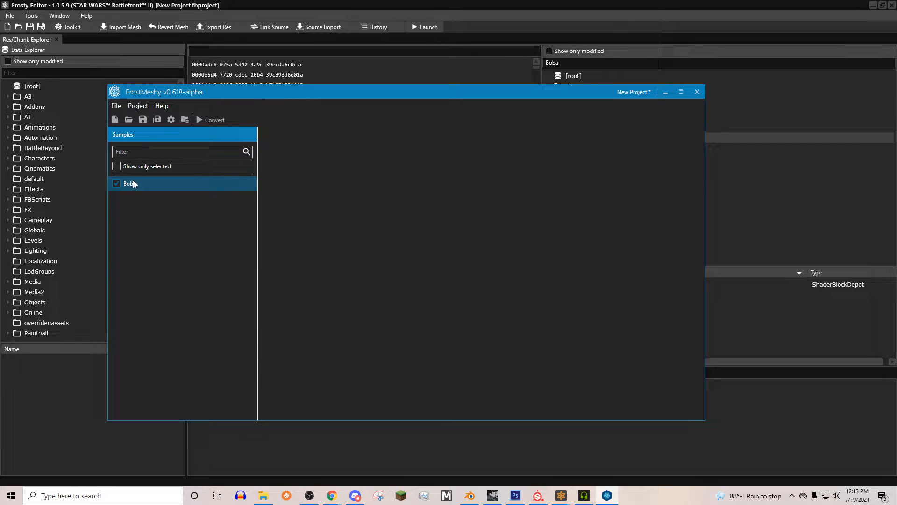
- Select the Boba sample and load Robaku Meshy.fbx as its FBX source
click(133, 184)
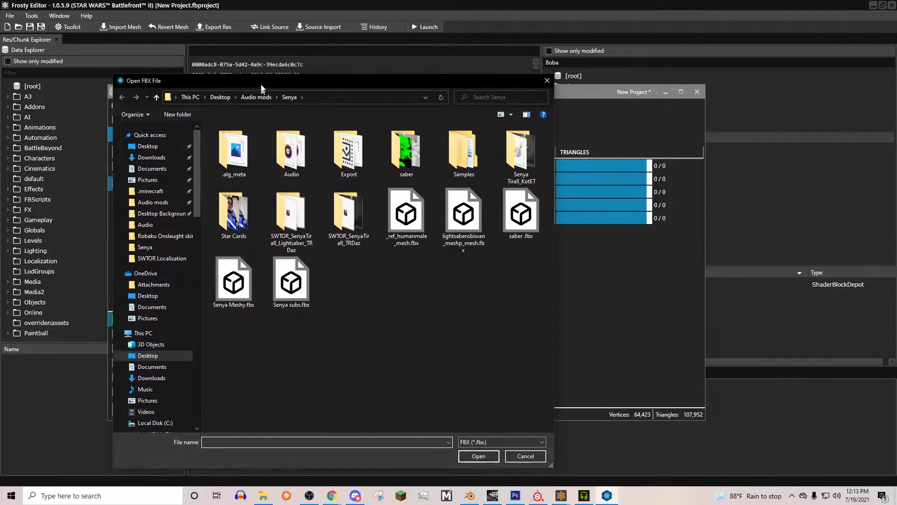
drag(260, 99, 251, 78)
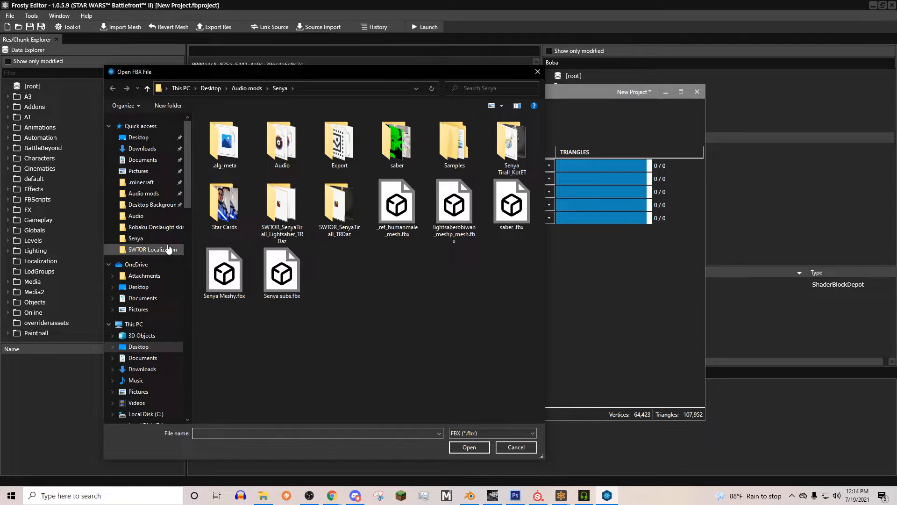
click(156, 226)
click(216, 218)
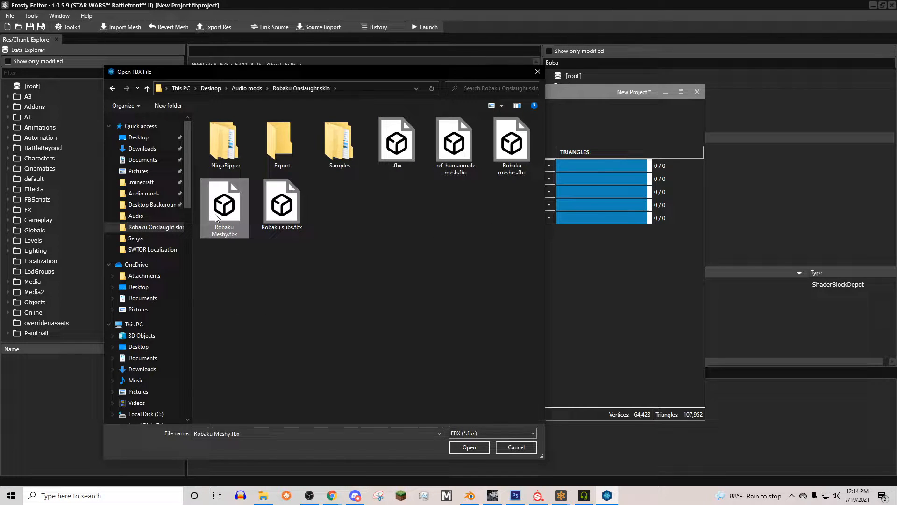
double_click(225, 222)
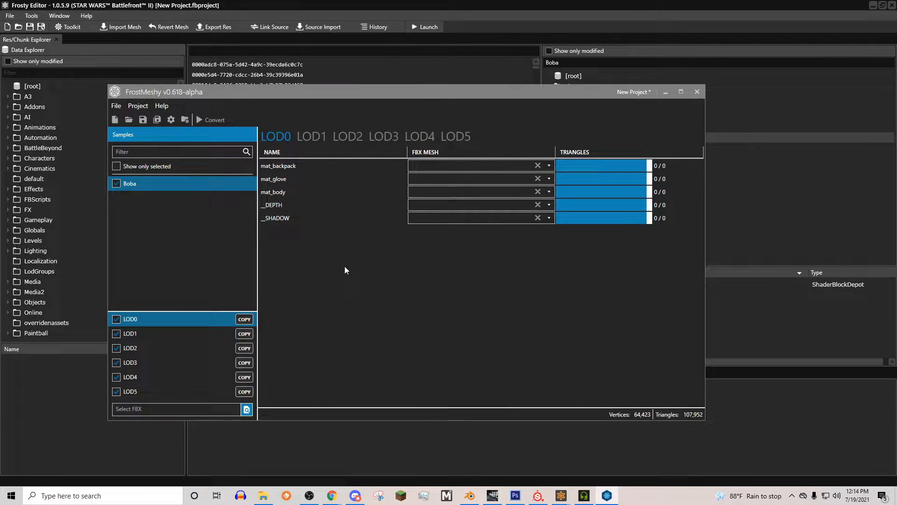
- Review the FBX mesh choices for mat_body and __DEPTH, leaving the mat_body list open
click(418, 192)
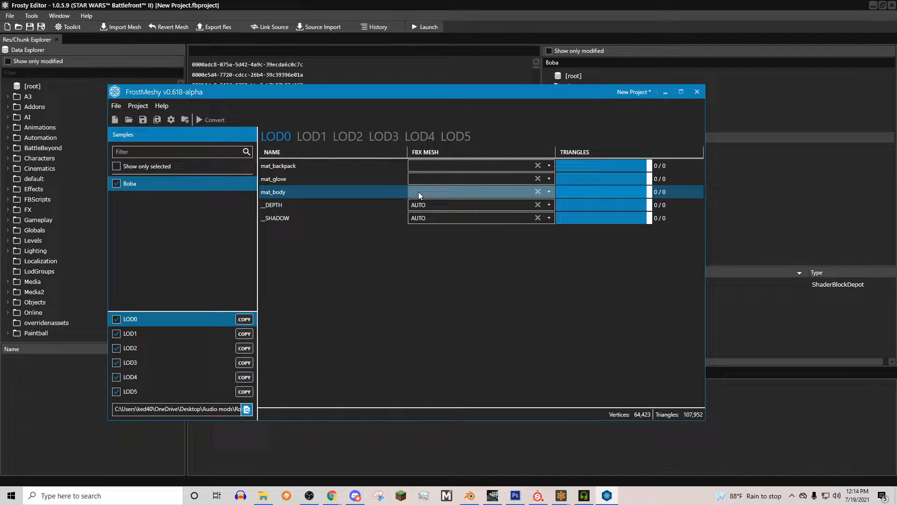
click(476, 192)
click(435, 270)
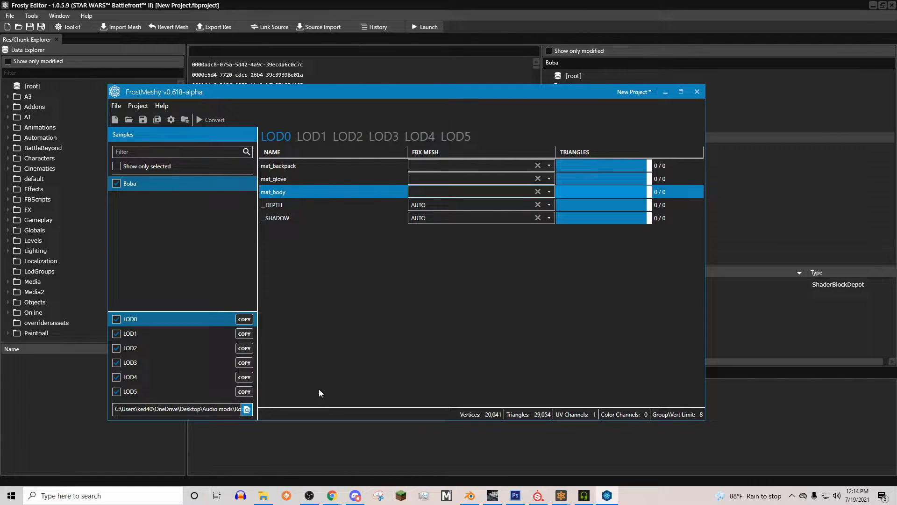
click(506, 204)
click(497, 191)
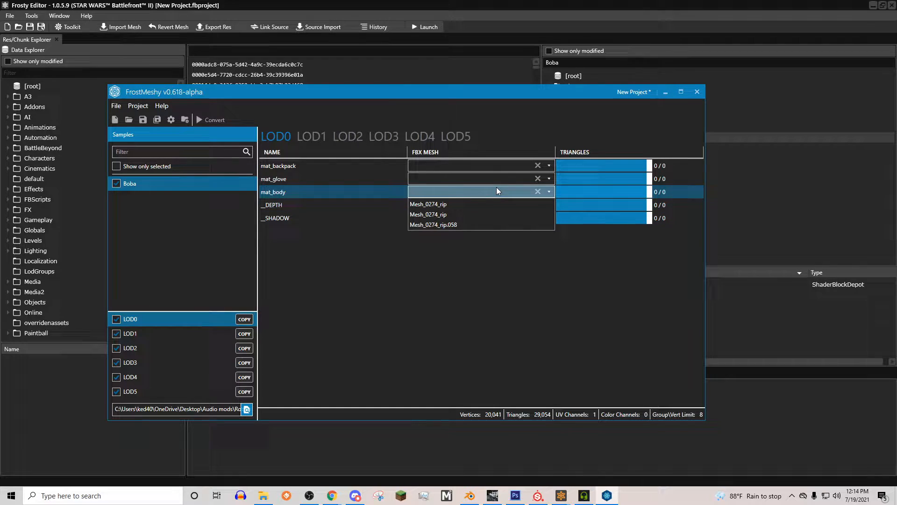
- Switch to Blender and hide the Reference armature in the outliner
click(493, 496)
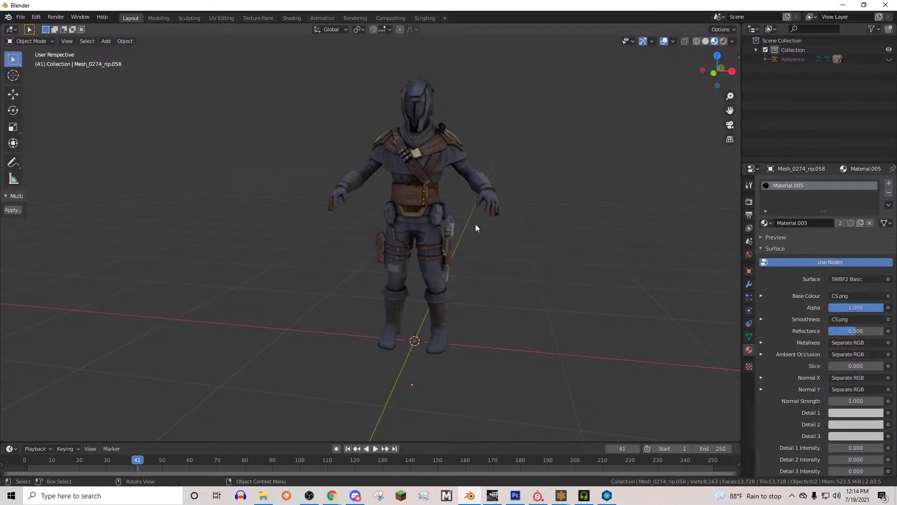
middle_click(438, 210)
click(755, 71)
drag(512, 165, 449, 175)
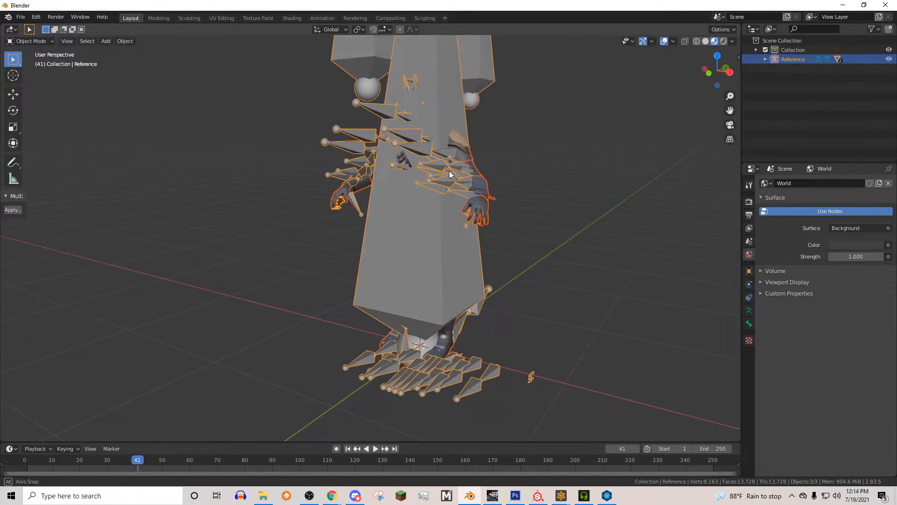
click(889, 59)
click(547, 133)
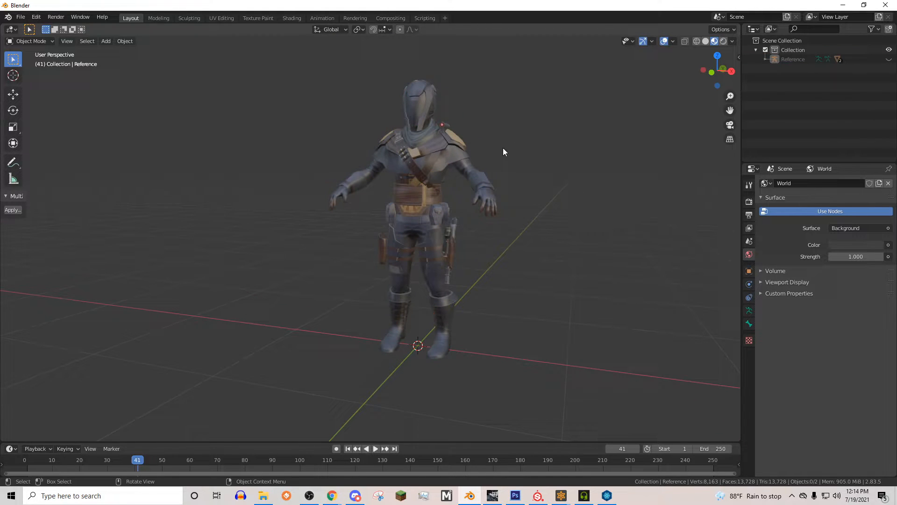
- Remove the Material.007 slot from Mesh_0274_rip, leaving only Material.008
click(774, 59)
click(806, 86)
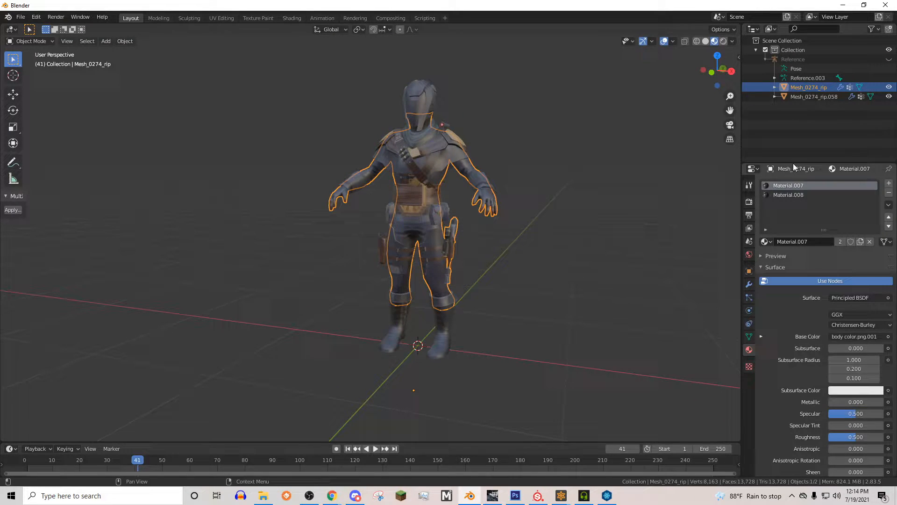
click(811, 97)
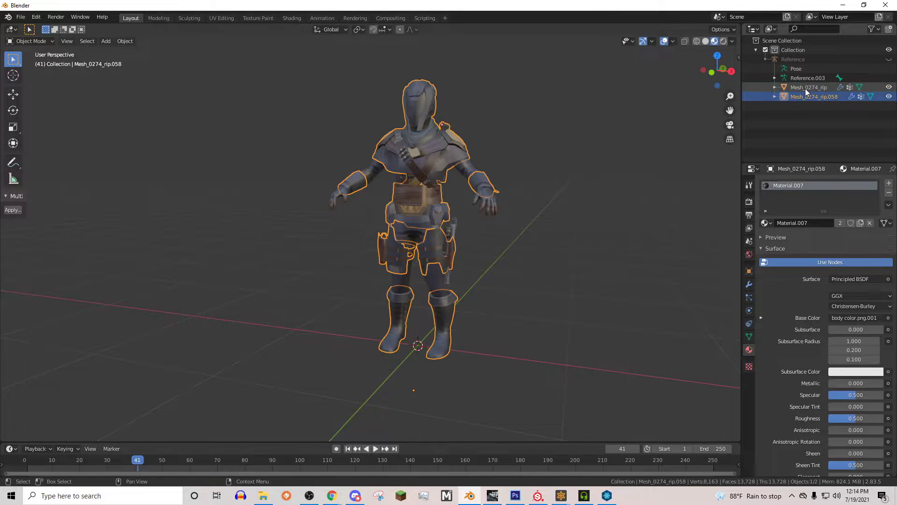
click(889, 193)
click(525, 160)
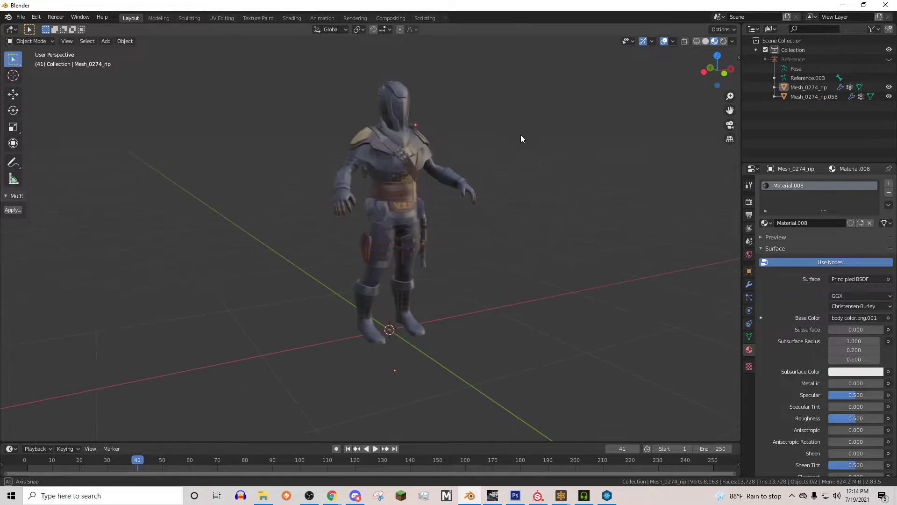
- Unparent both character meshes with Clear and Keep Transformation and check their transform values
click(889, 59)
click(889, 59)
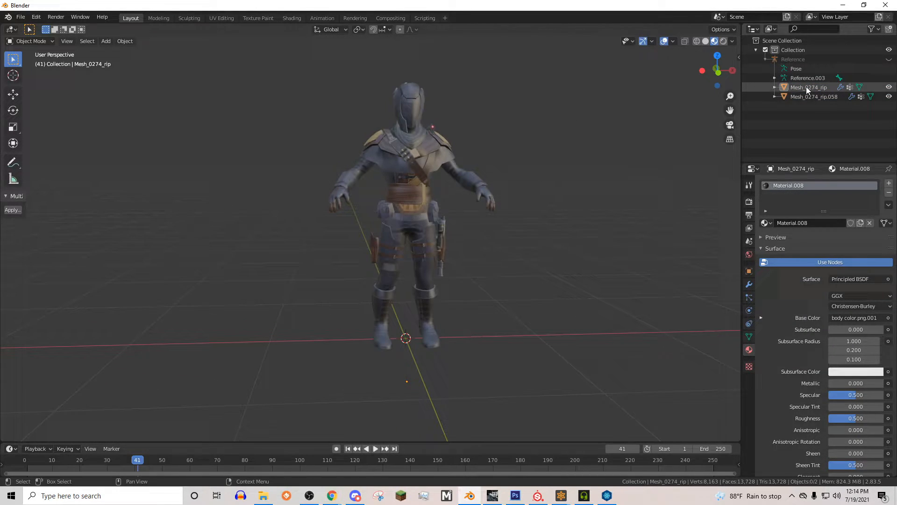
click(806, 86)
right_click(439, 103)
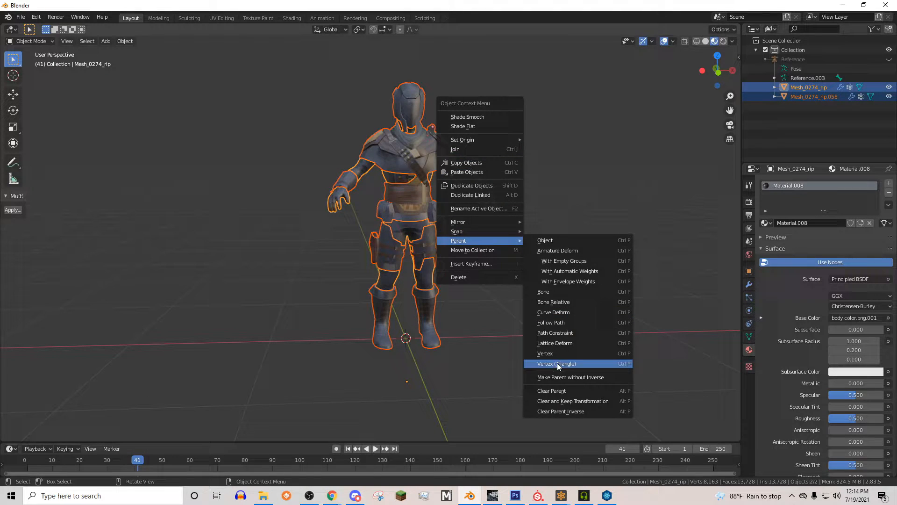
click(572, 400)
click(807, 77)
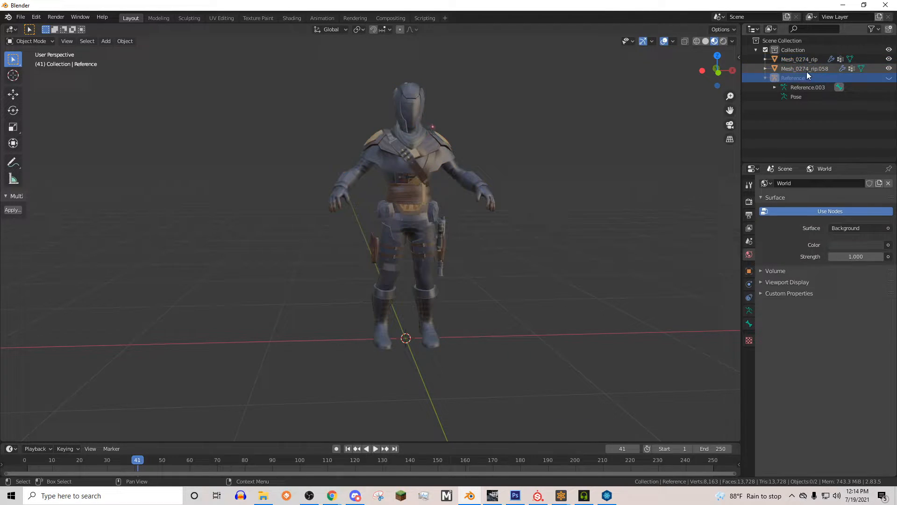
click(800, 59)
click(749, 239)
mouse_move(631, 175)
mouse_down()
mouse_move(580, 140)
mouse_move(623, 132)
mouse_up()
scroll(310, 116, up, 4)
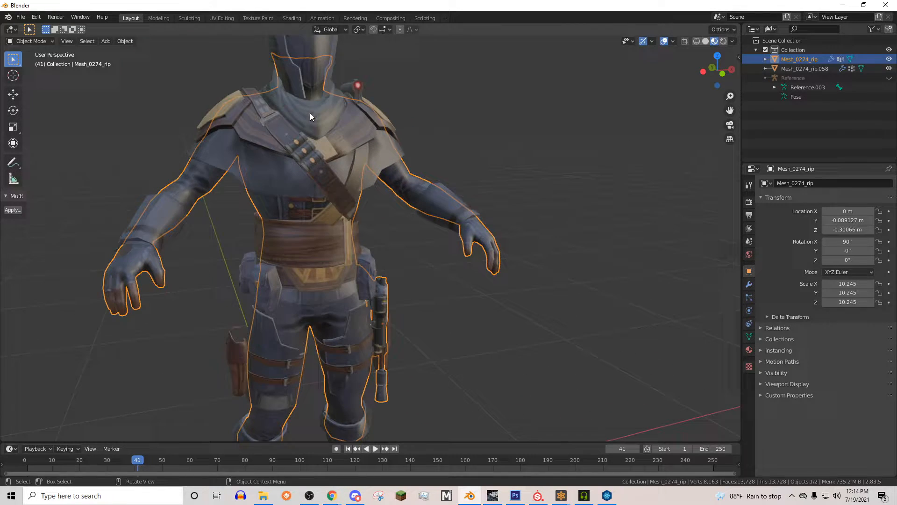
scroll(310, 113, down, 4)
- Apply all transforms to Mesh_0274_rip and Mesh_0274_rip.058
shift+click(317, 72)
key(ctrl+a)
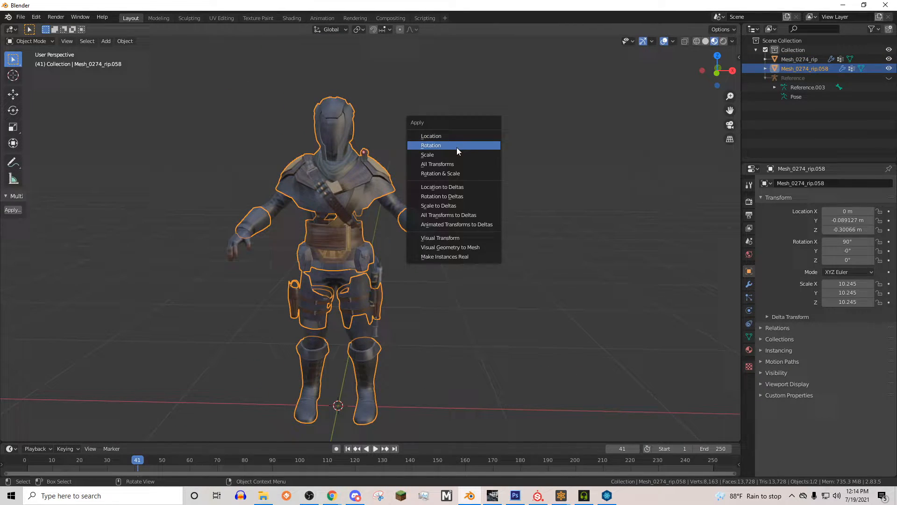
click(446, 163)
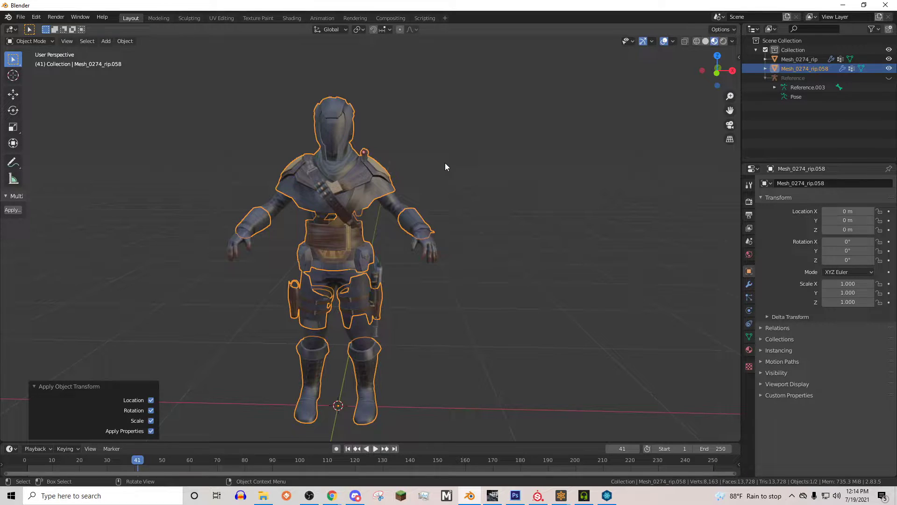
click(353, 225)
key(ctrl+a)
click(353, 225)
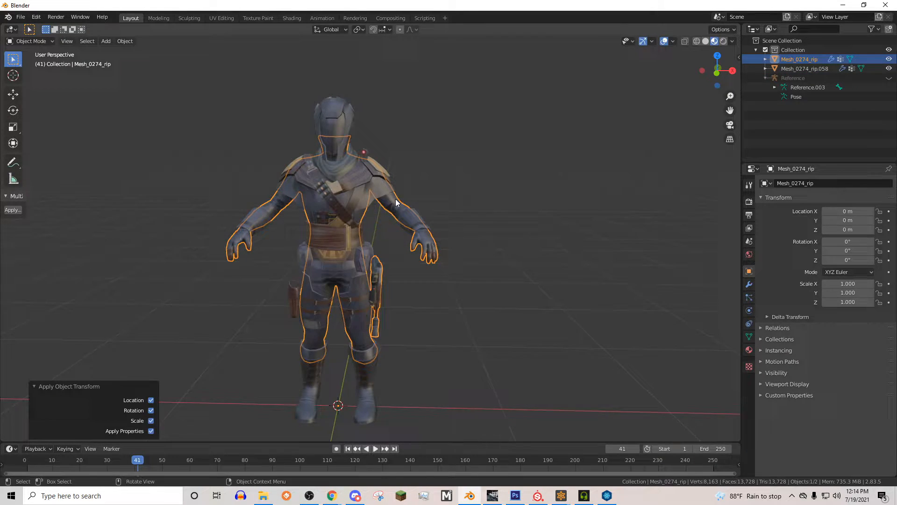
- Give both meshes a -90° X rotation and apply all transforms again
click(329, 151)
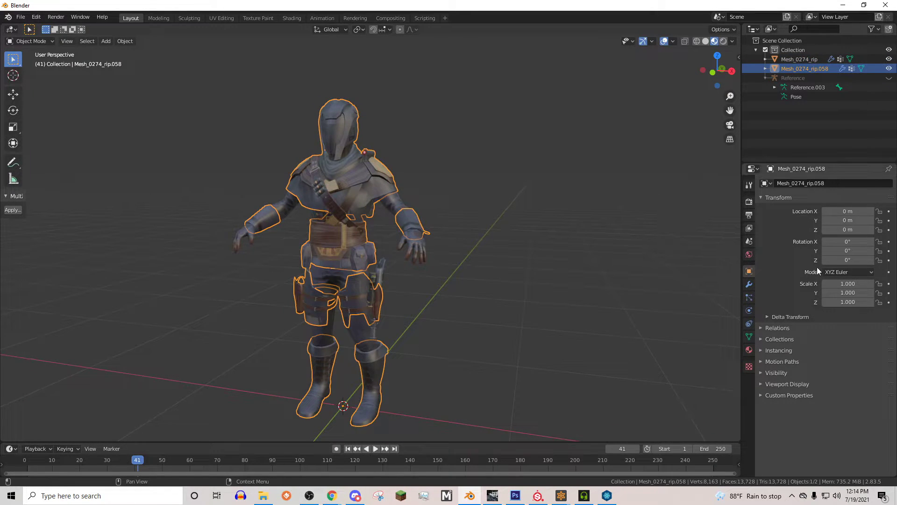
double_click(836, 241)
text(-90)
key(Return)
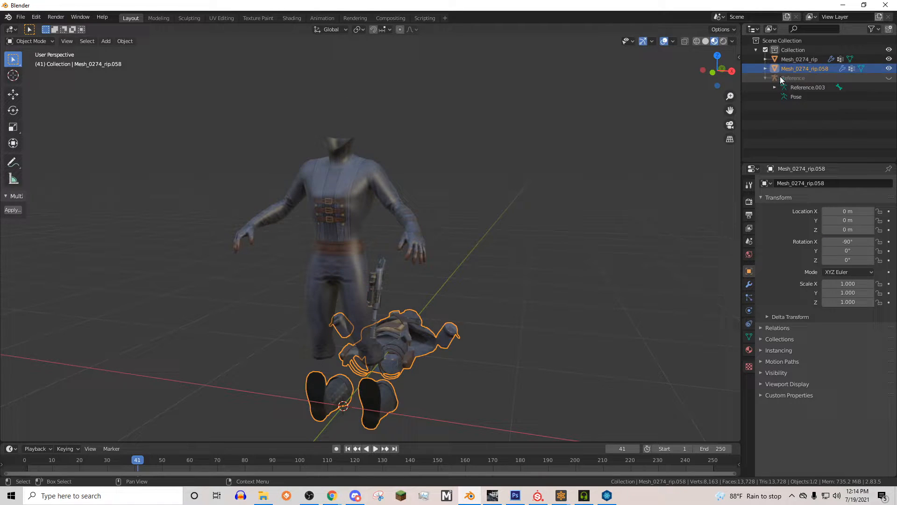
click(800, 59)
double_click(841, 242)
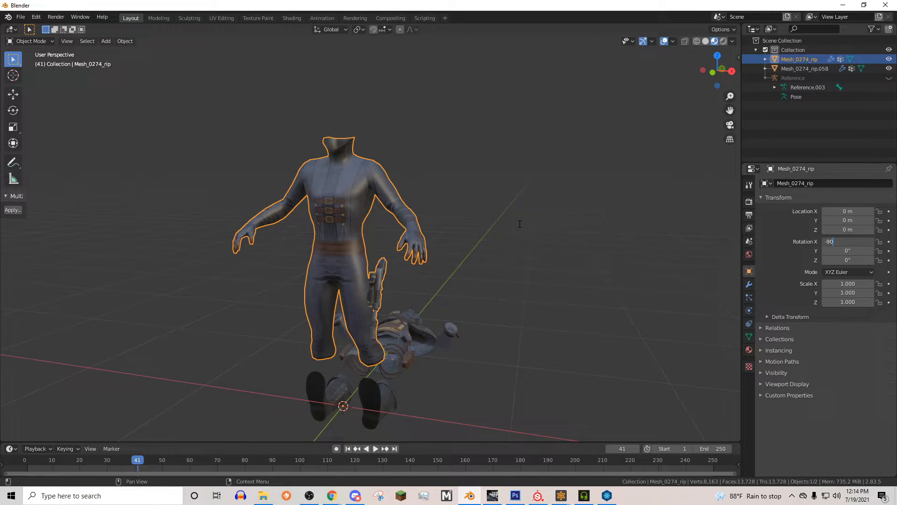
key(Return)
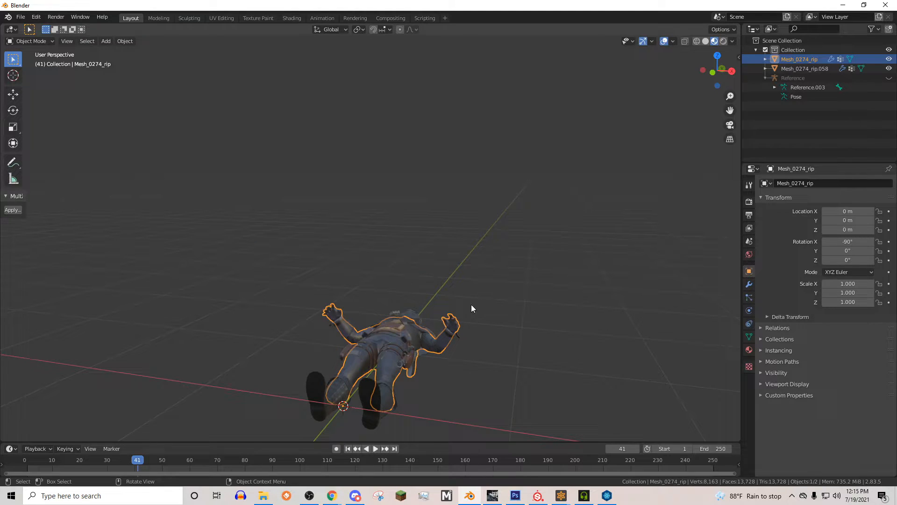
key(ctrl+a)
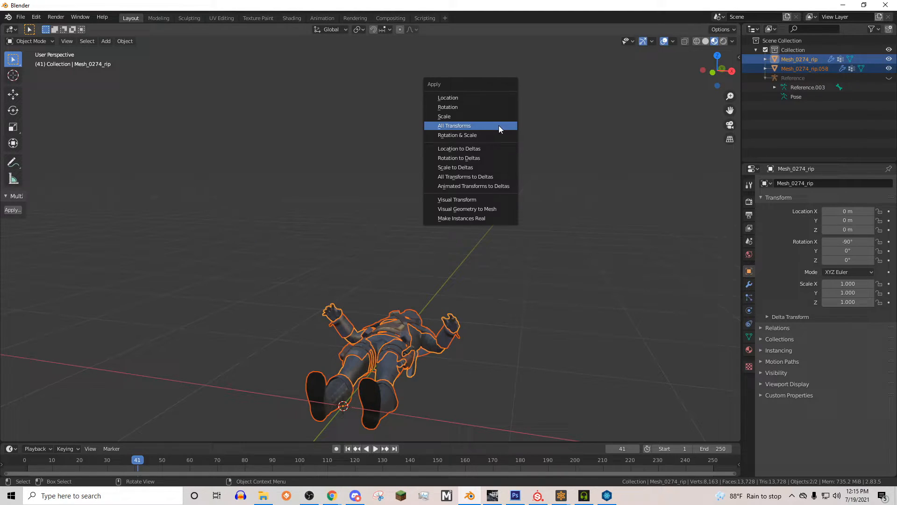
click(499, 125)
- Set both meshes to 90° X rotation, unhide Reference and select it with the meshes
click(800, 60)
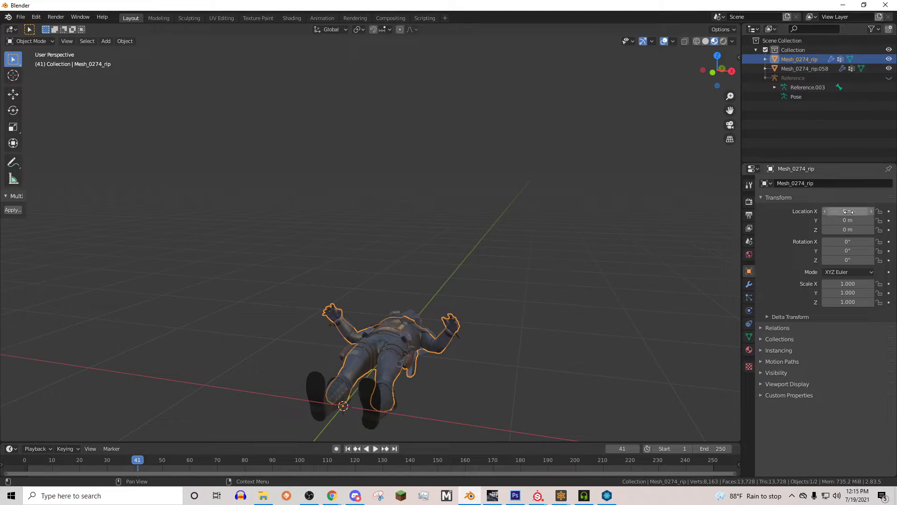
double_click(841, 241)
text(90)
key(Return)
click(804, 68)
double_click(845, 241)
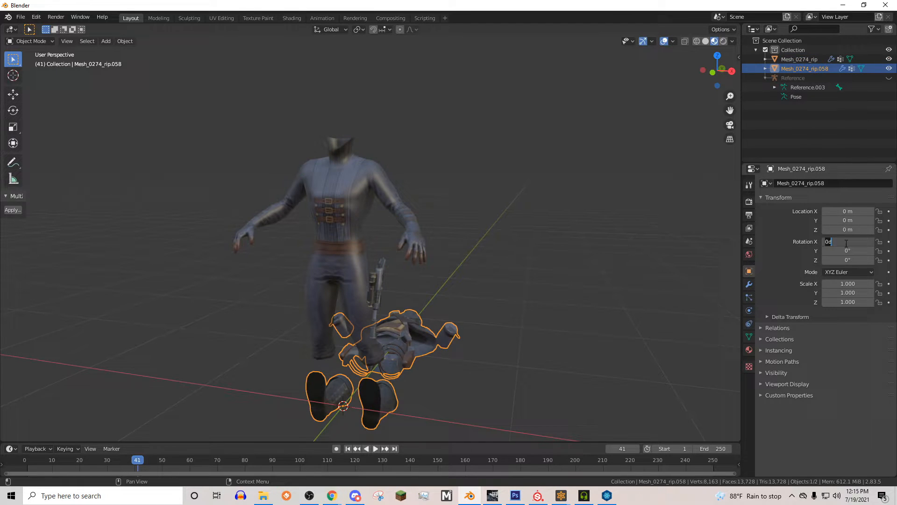
key(Return)
click(889, 78)
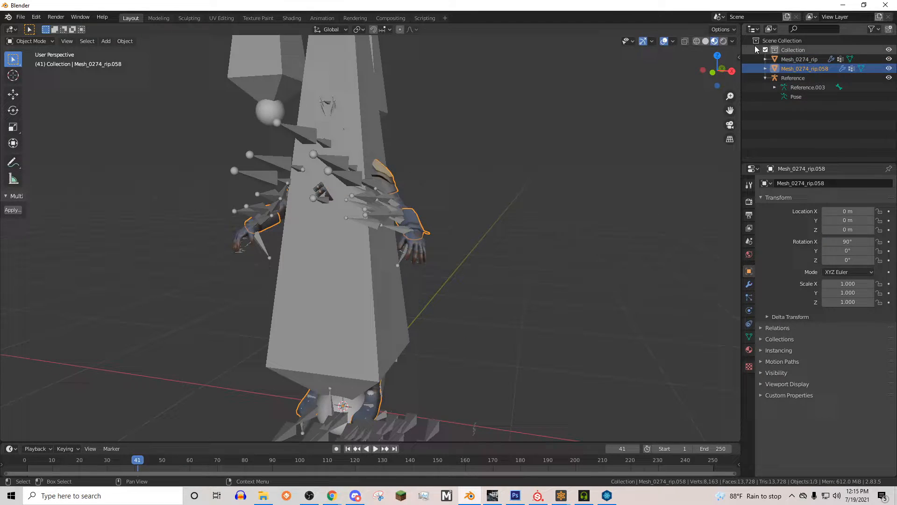
shift+click(800, 59)
- Parent both meshes to the Reference armature with Armature Deform
ctrl+click(792, 77)
right_click(287, 67)
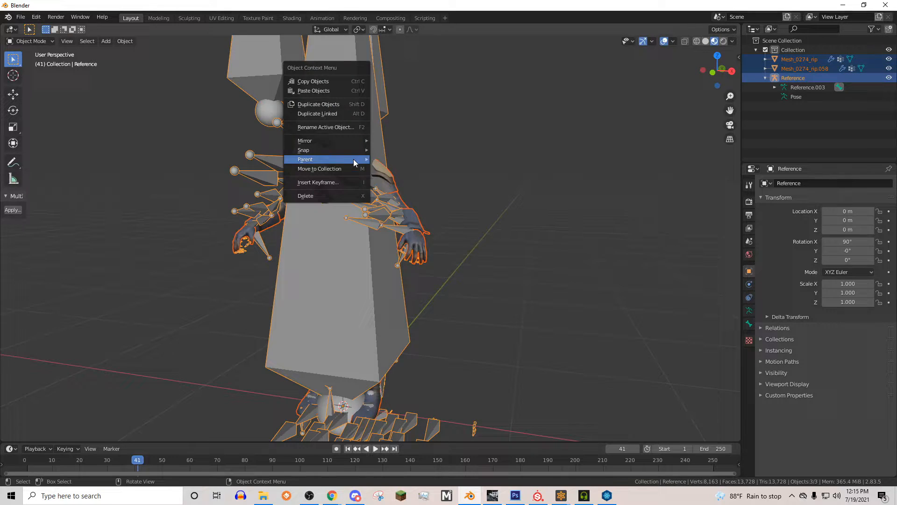
click(404, 169)
- Export the rigged meshes as FBX over Robaku Meshy.fbx with scale 1.0
click(22, 17)
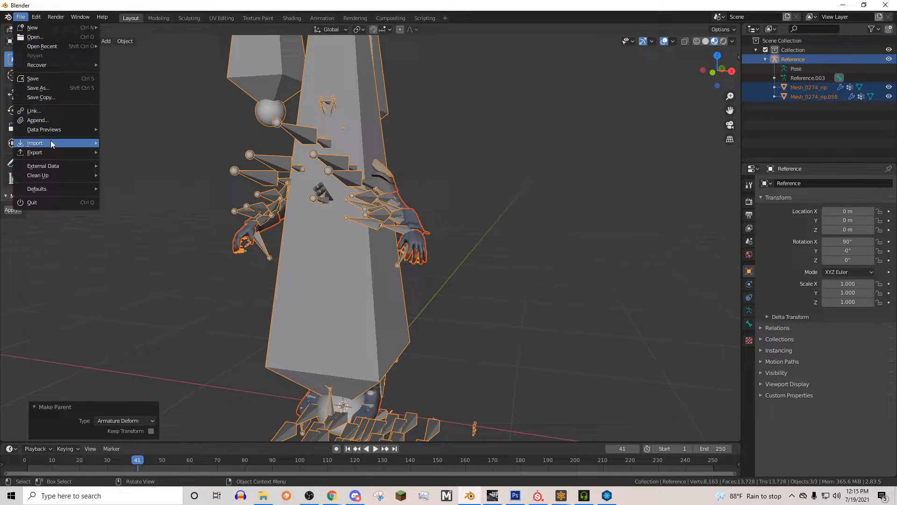
click(132, 209)
click(365, 137)
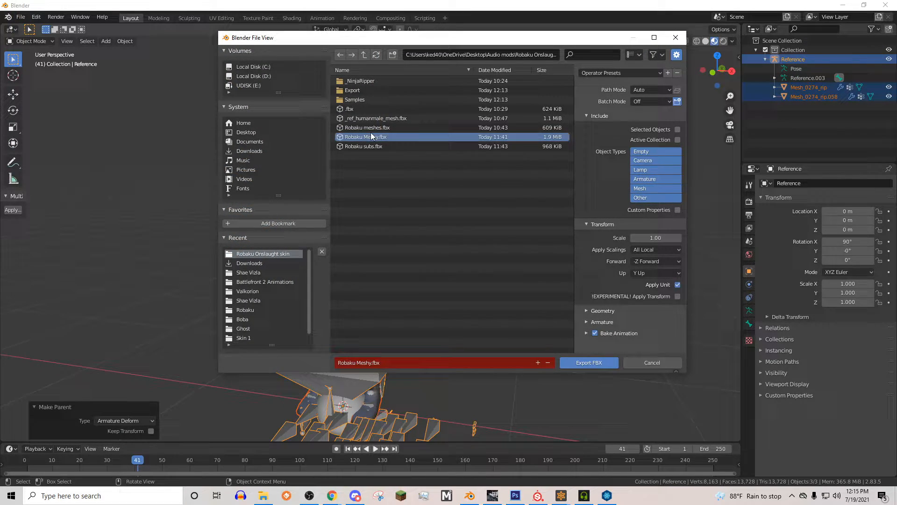
double_click(656, 238)
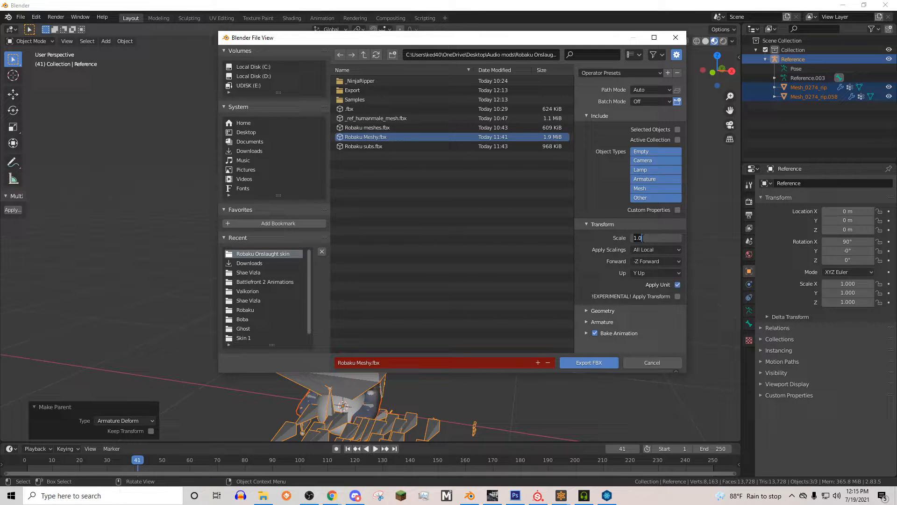
text(0.01)
key(Return)
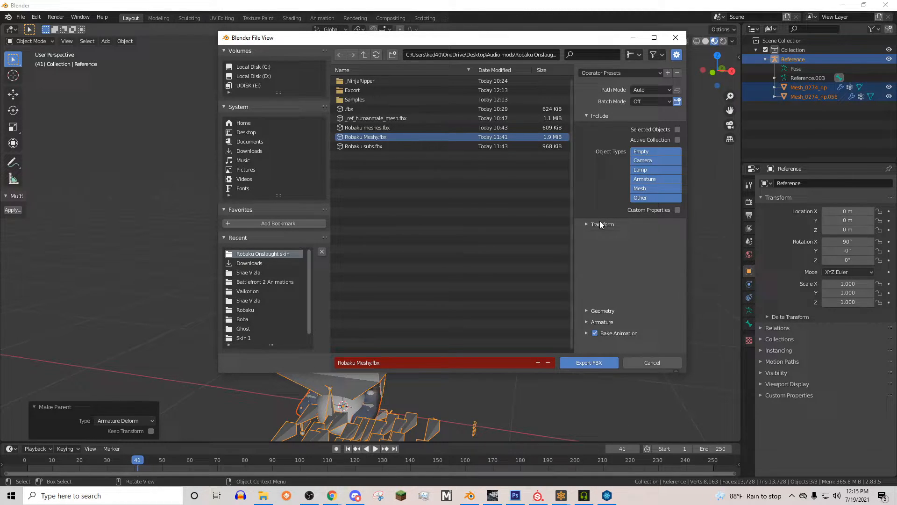
click(587, 223)
click(587, 236)
click(580, 365)
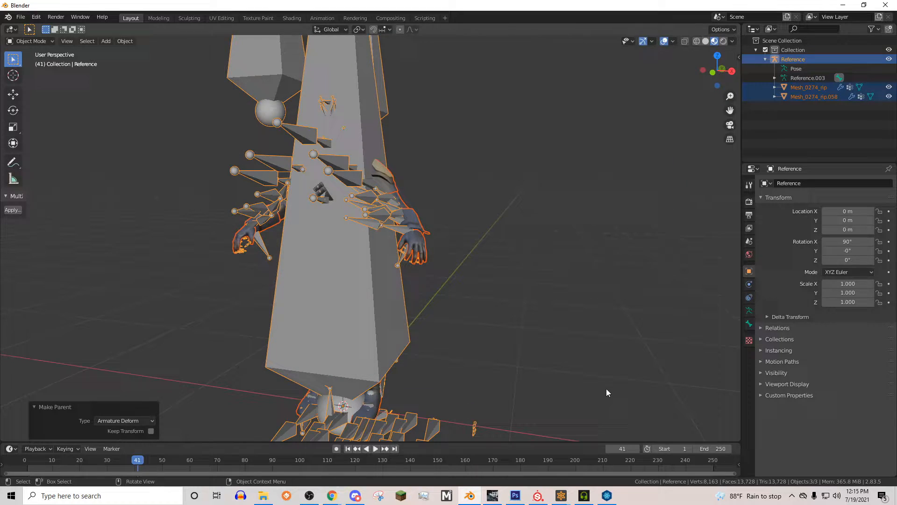
- Load Robaku Meshy.fbx in FrostMeshy and check Mesh_0274_rip against the Reference armature in Blender
key(alt+Tab)
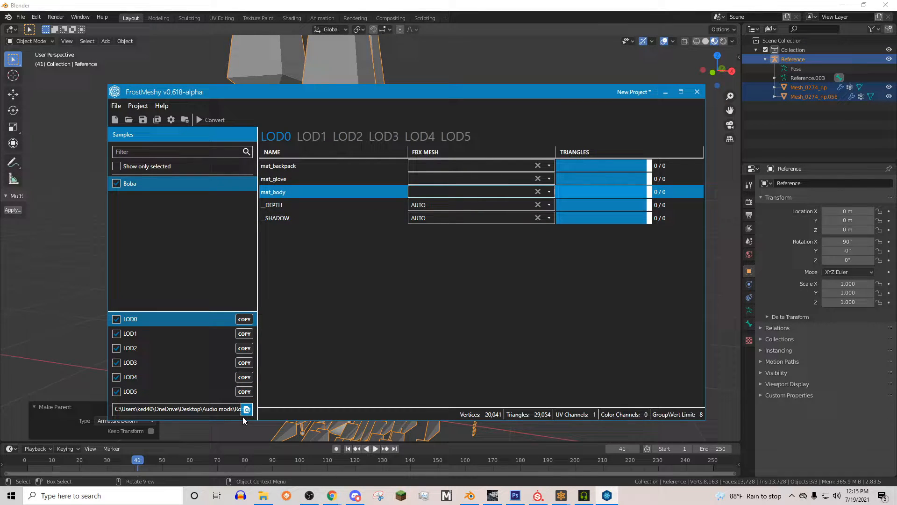
click(247, 409)
double_click(225, 206)
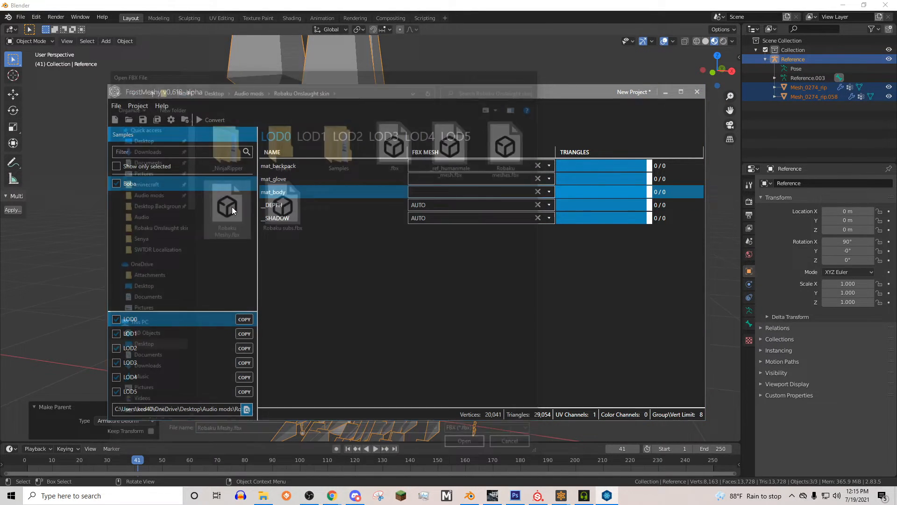
click(330, 192)
click(437, 191)
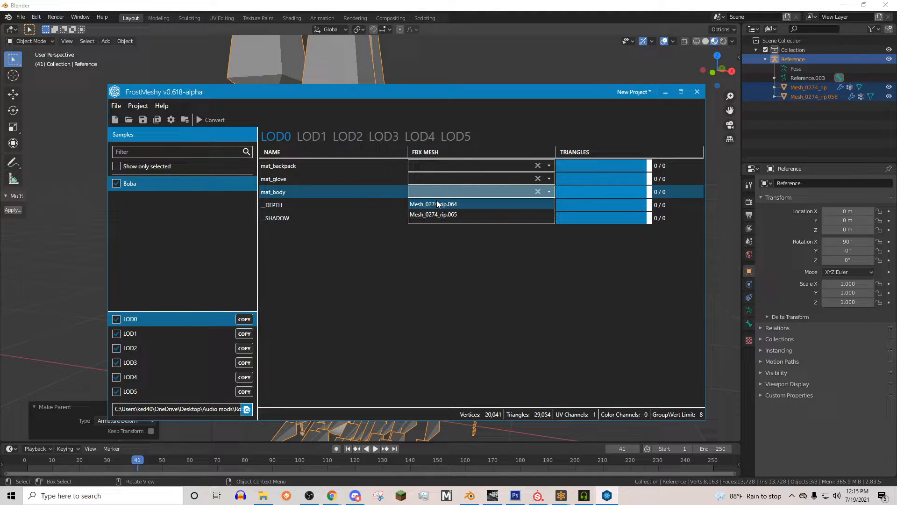
click(809, 87)
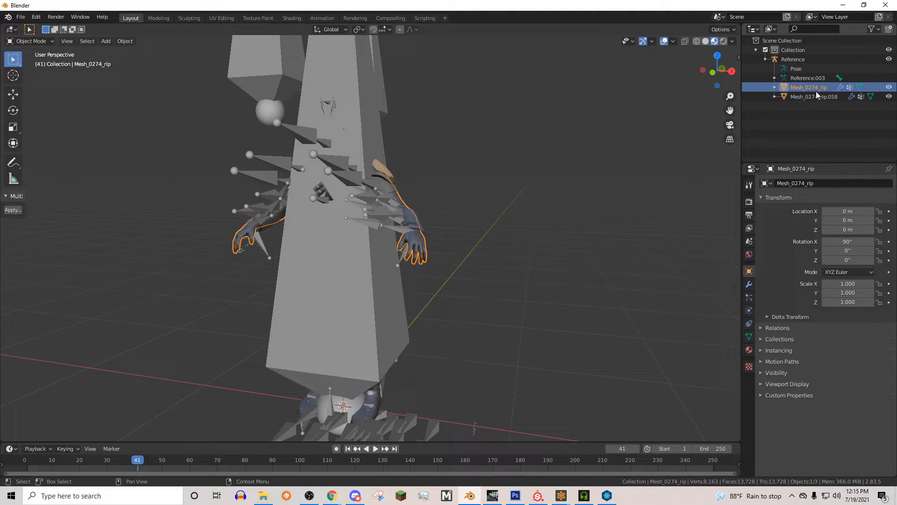
click(889, 60)
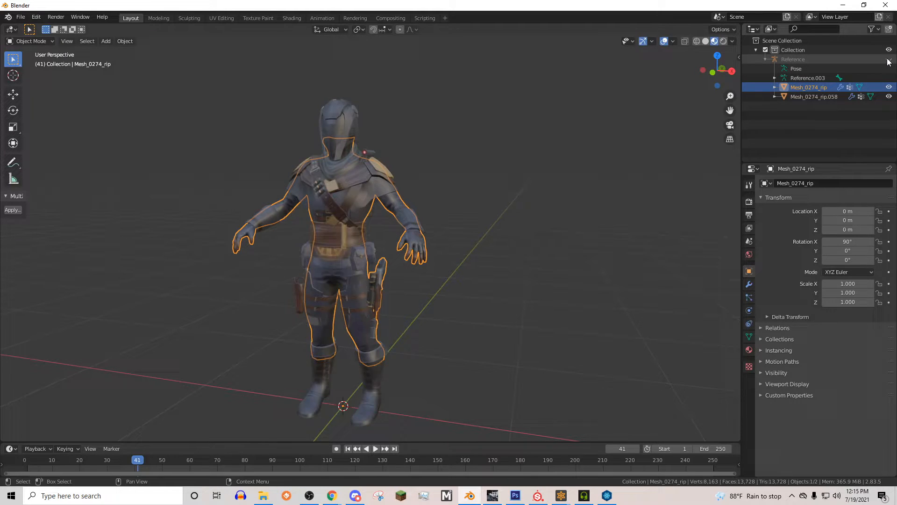
click(606, 496)
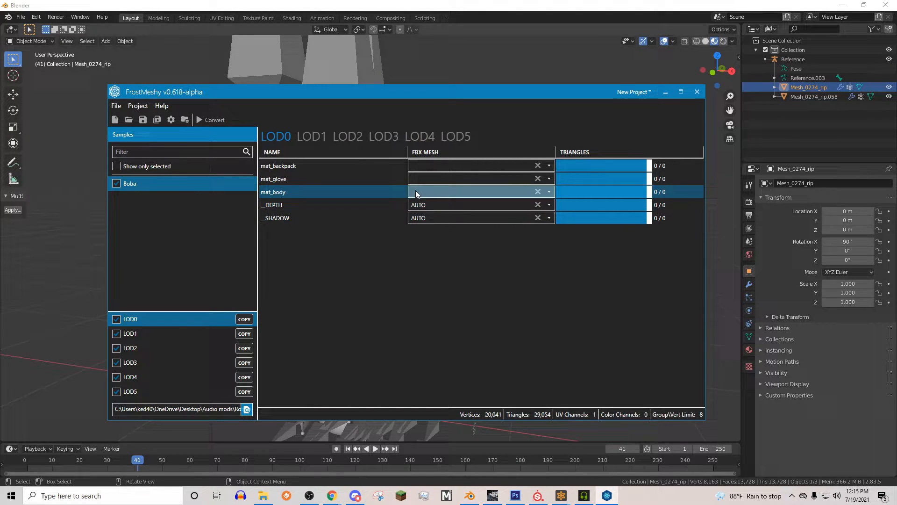
- Assign Mesh_0274_rip.064 to mat_body and .065 to mat_backpack, then review LOD1-LOD5 assignments
click(480, 191)
click(432, 203)
click(418, 179)
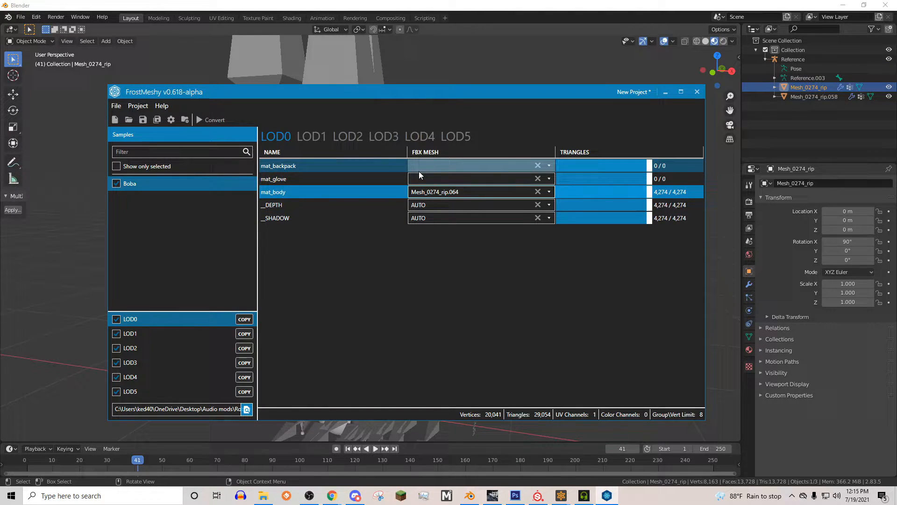
click(432, 189)
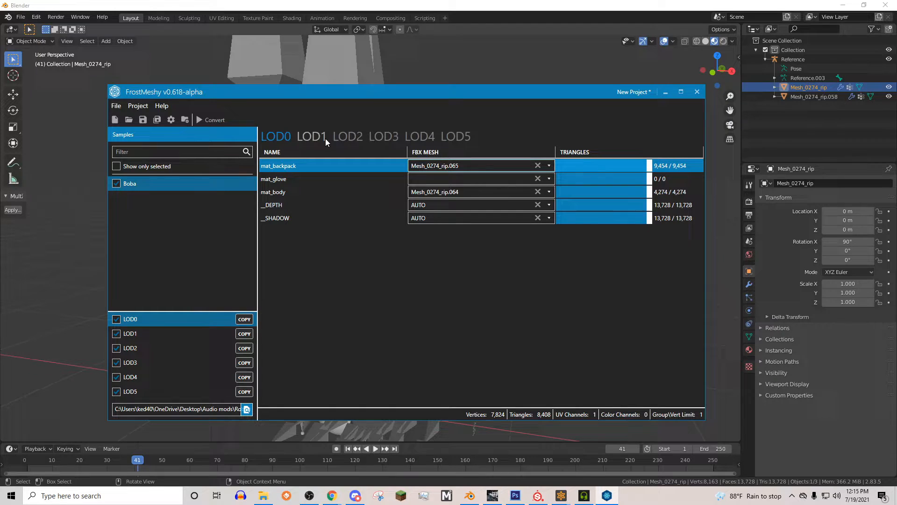
drag(380, 91, 363, 93)
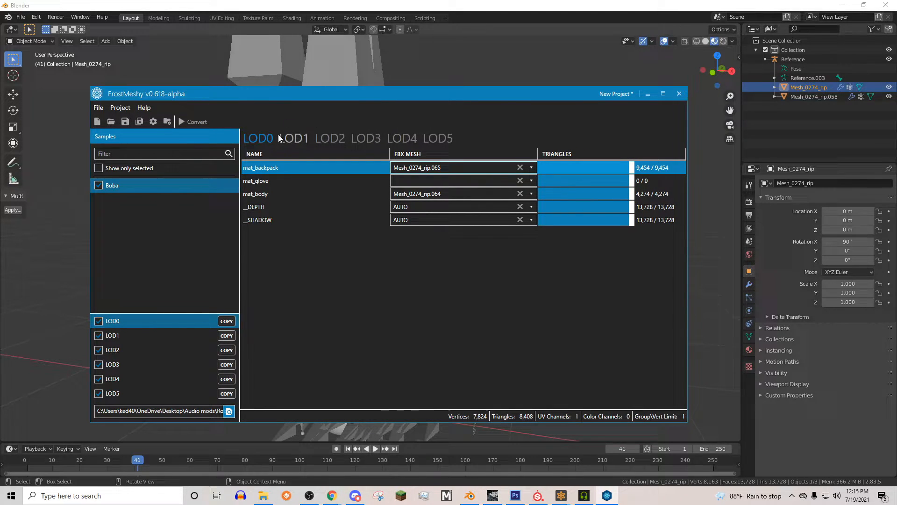
click(294, 138)
click(330, 138)
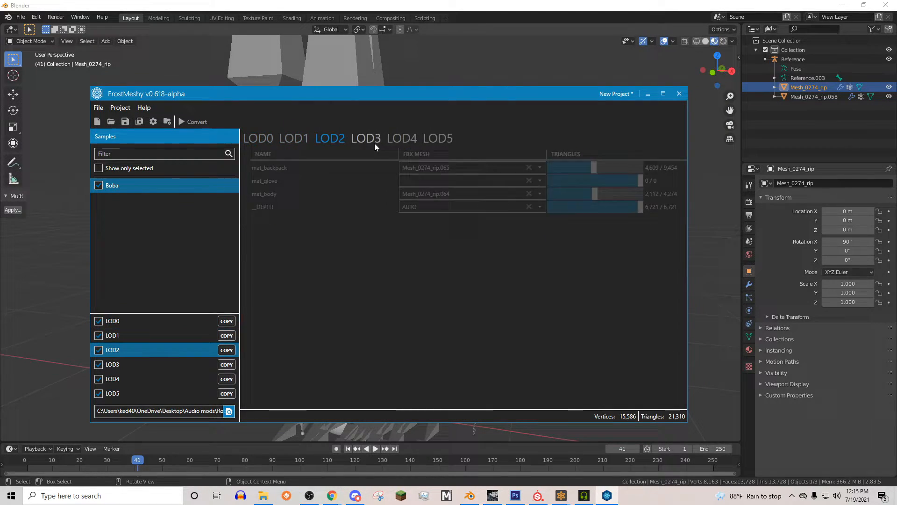
click(366, 138)
click(402, 138)
click(438, 138)
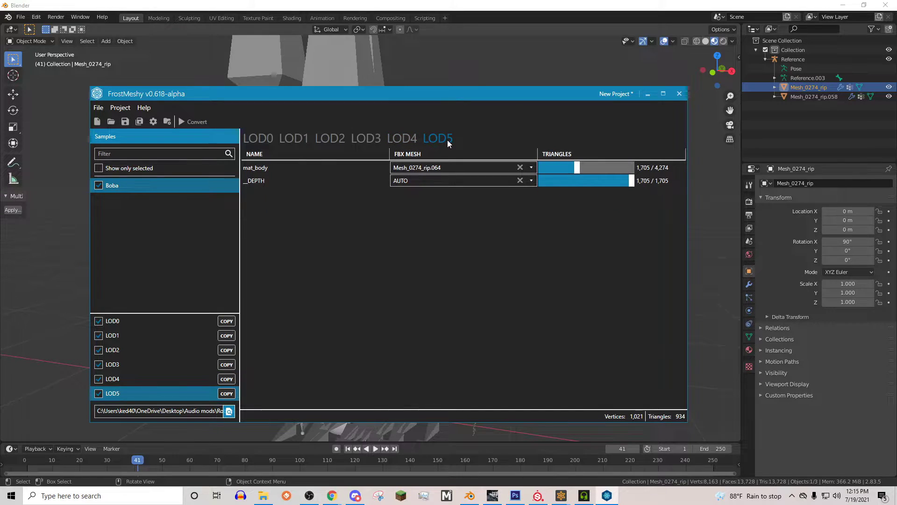
click(256, 138)
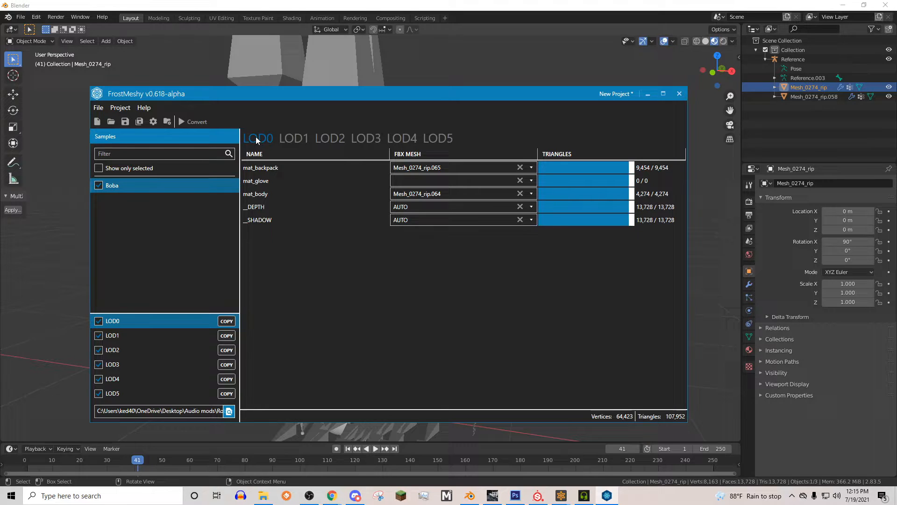
- Swap LOD0 so mat_body uses Mesh_0274_rip.065 and mat_backpack uses Mesh_0274_rip.064
click(460, 193)
click(442, 206)
click(439, 171)
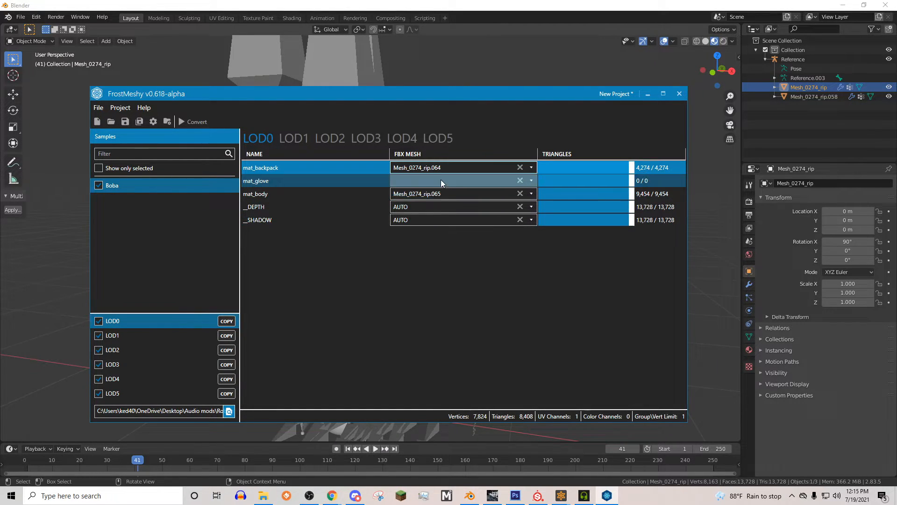
- Raise the mat_backpack and mat_body triangle counts on LOD1 and LOD2
click(293, 141)
drag(589, 169, 631, 168)
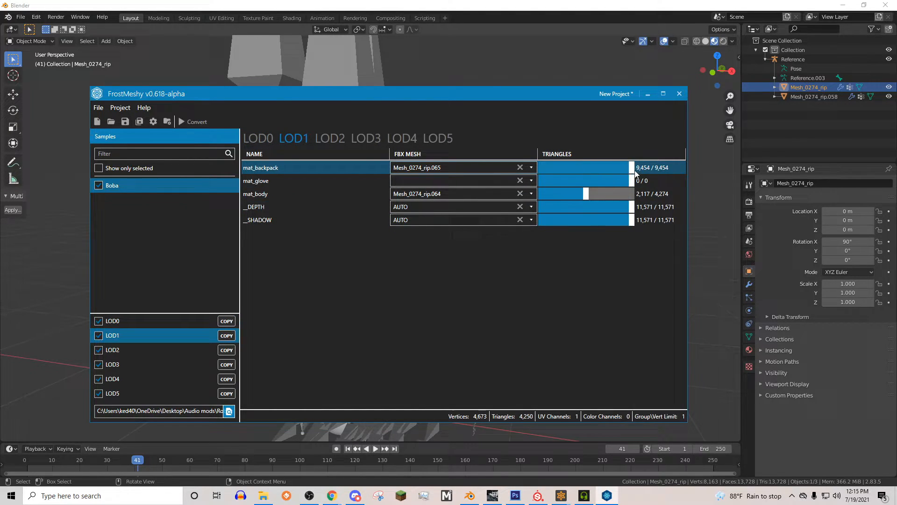
drag(587, 194, 611, 194)
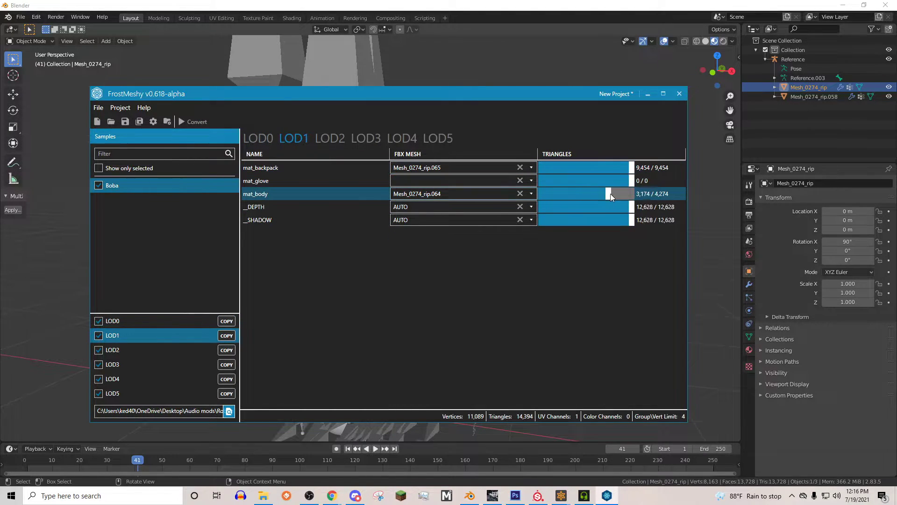
click(329, 138)
click(587, 168)
drag(587, 169, 617, 168)
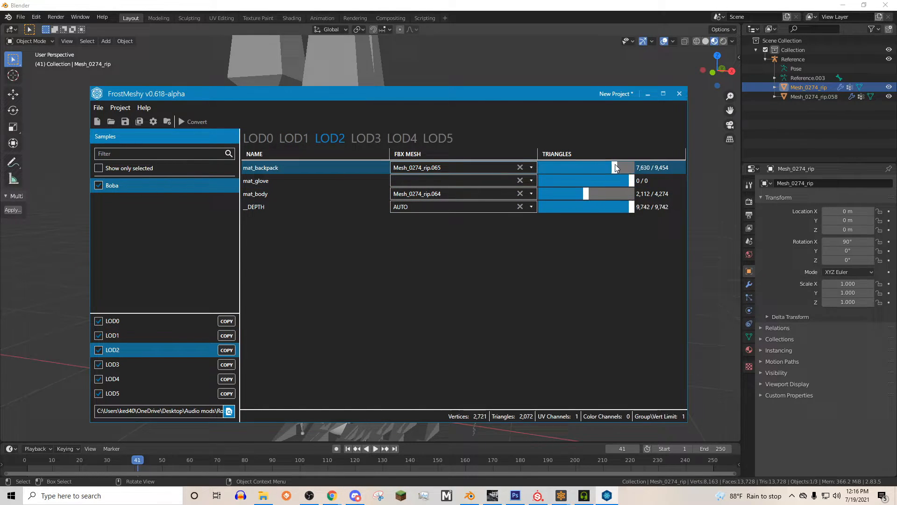
drag(587, 194, 622, 193)
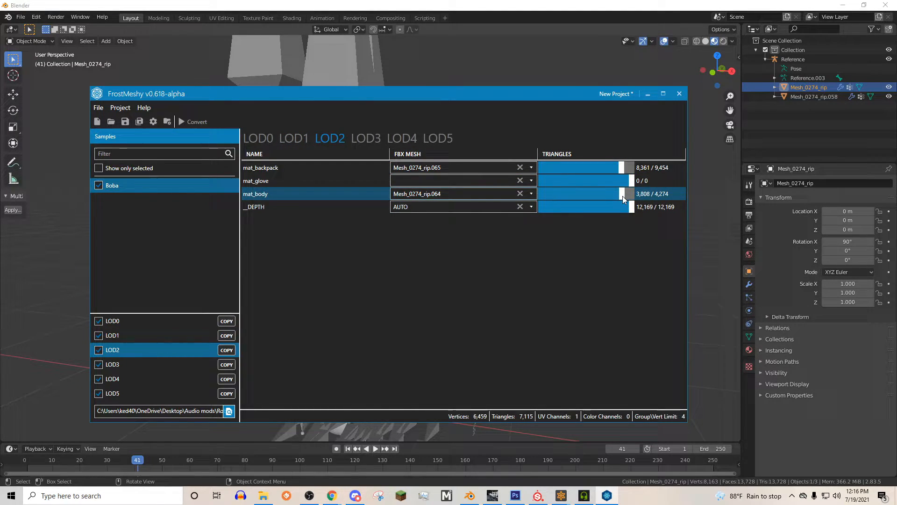
- Raise the triangle counts on LOD3 and LOD4, and review LOD5
click(365, 139)
click(555, 170)
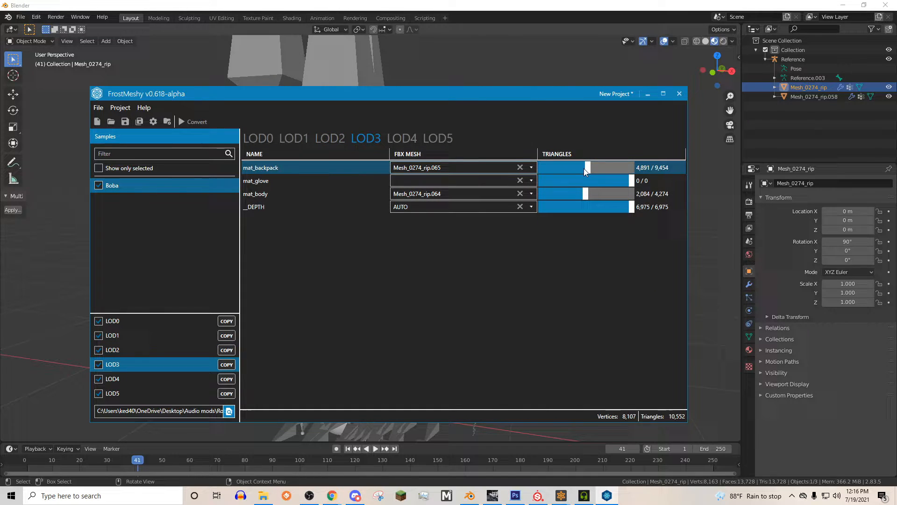
mouse_move(591, 167)
mouse_down()
mouse_move(603, 168)
mouse_move(603, 195)
mouse_up()
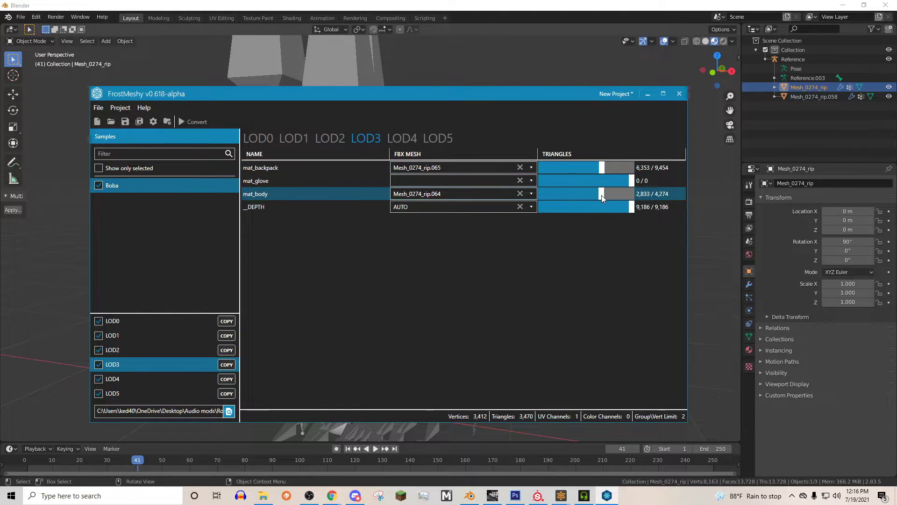
click(402, 138)
click(554, 167)
mouse_move(572, 181)
mouse_down()
mouse_move(580, 182)
mouse_move(561, 168)
mouse_up()
click(438, 138)
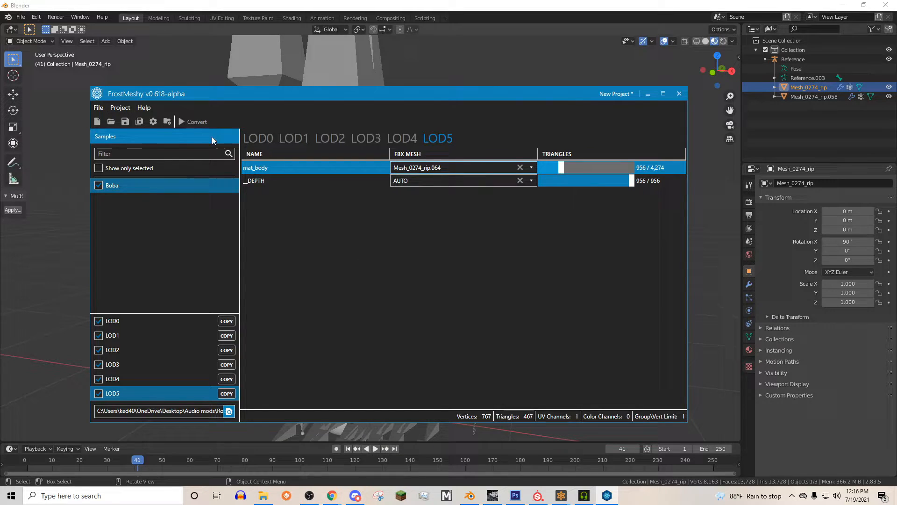
- Convert the Boba sample into game resources and return to Frosty Editor
click(191, 122)
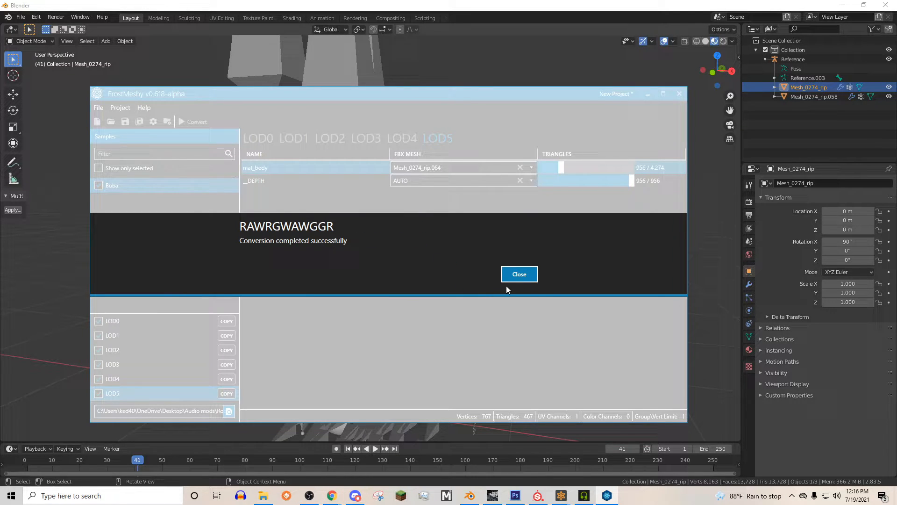
click(535, 277)
click(584, 496)
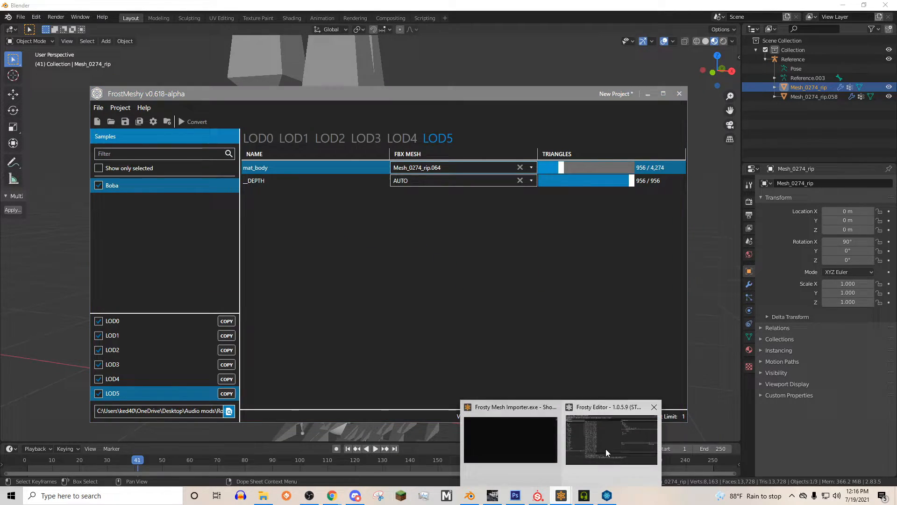
click(606, 449)
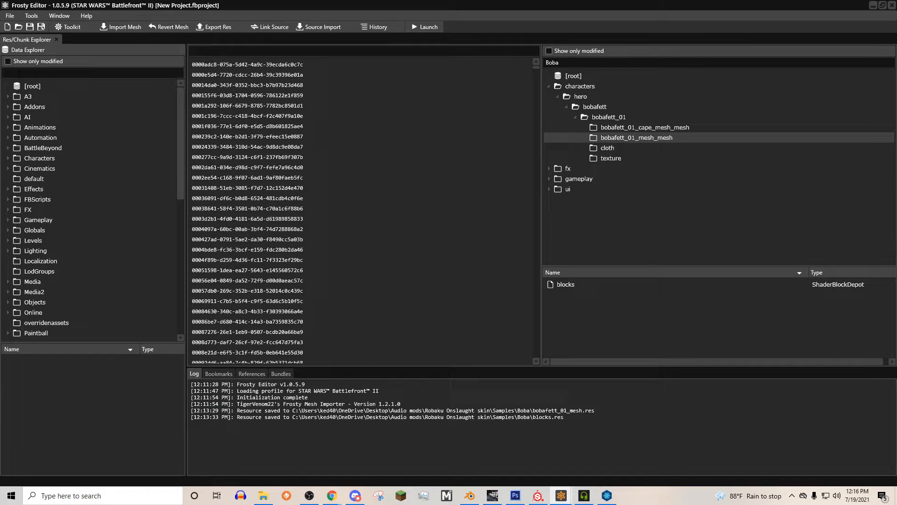
text(Boba)
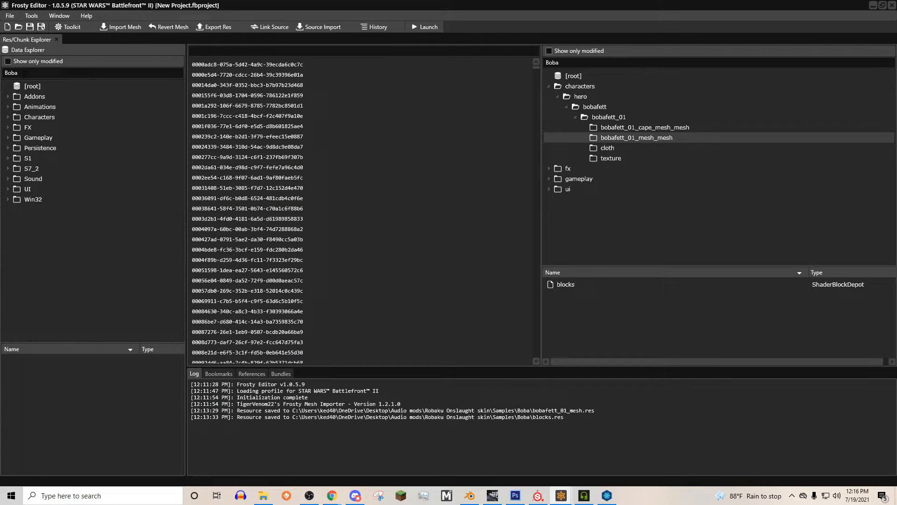
- Expand Characters > Hero > BobaFett > BobaFett_01 and open the bobafett_01_mesh asset
click(6, 118)
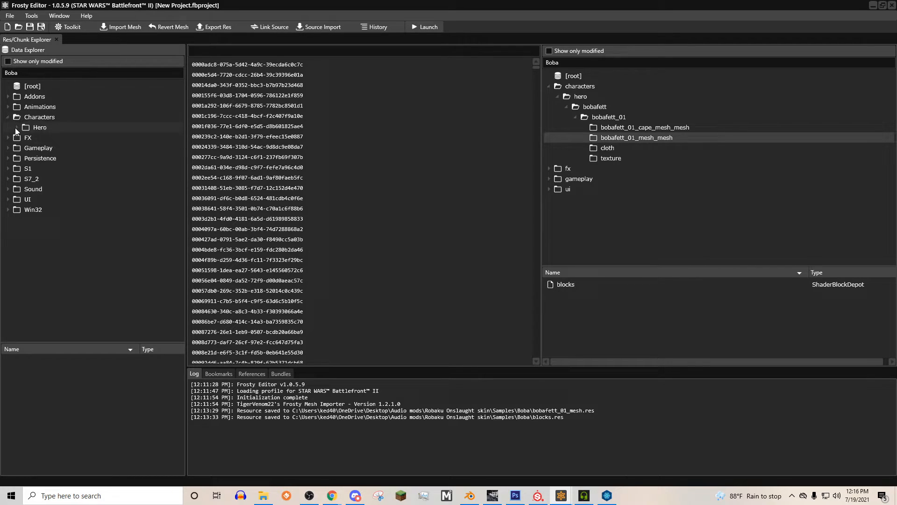
click(26, 137)
click(63, 148)
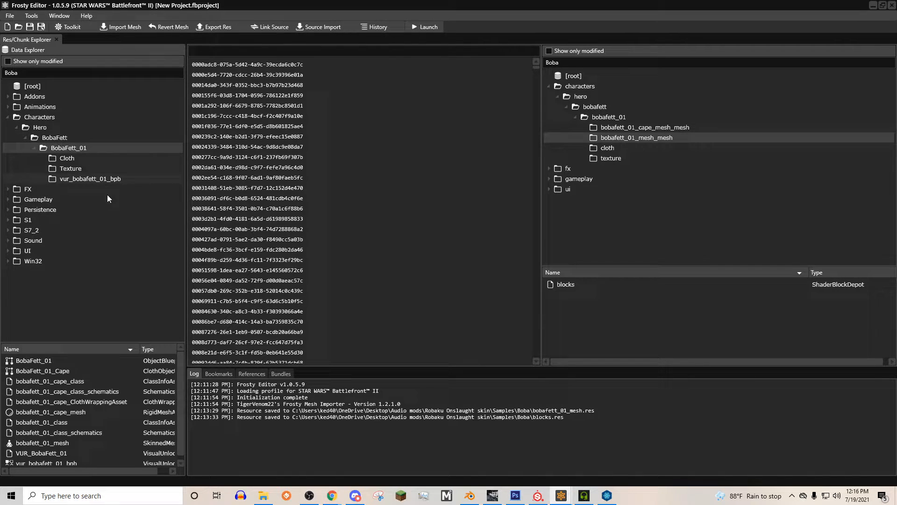
click(70, 441)
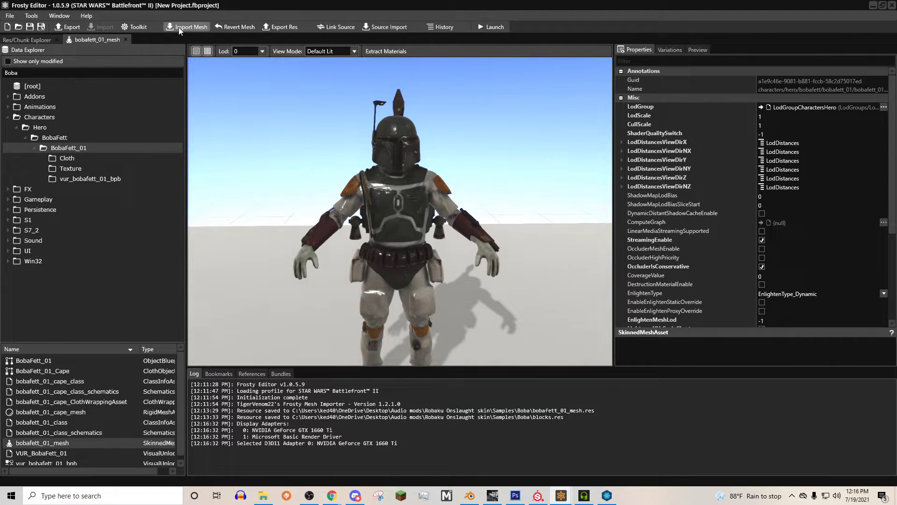
- Import the mesh set from Robaku Onslaught skin > Export and accept the res files warning
click(178, 28)
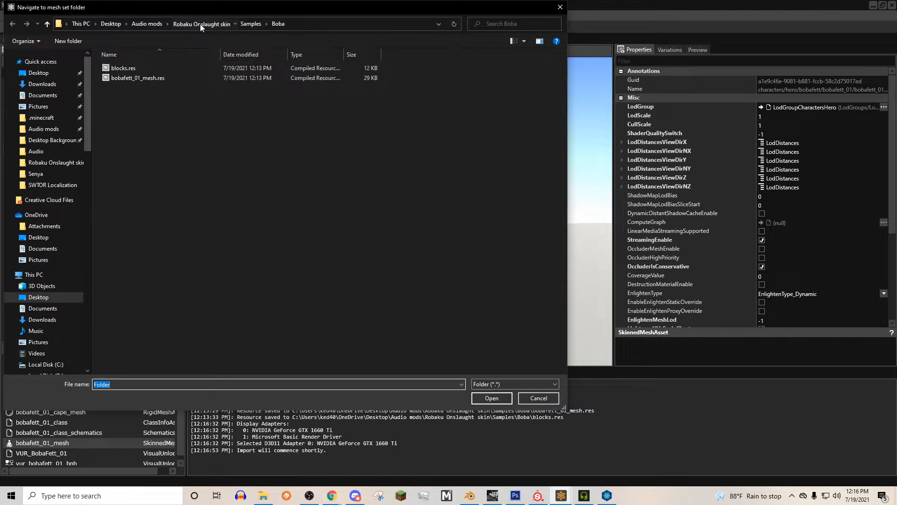
click(200, 24)
double_click(184, 72)
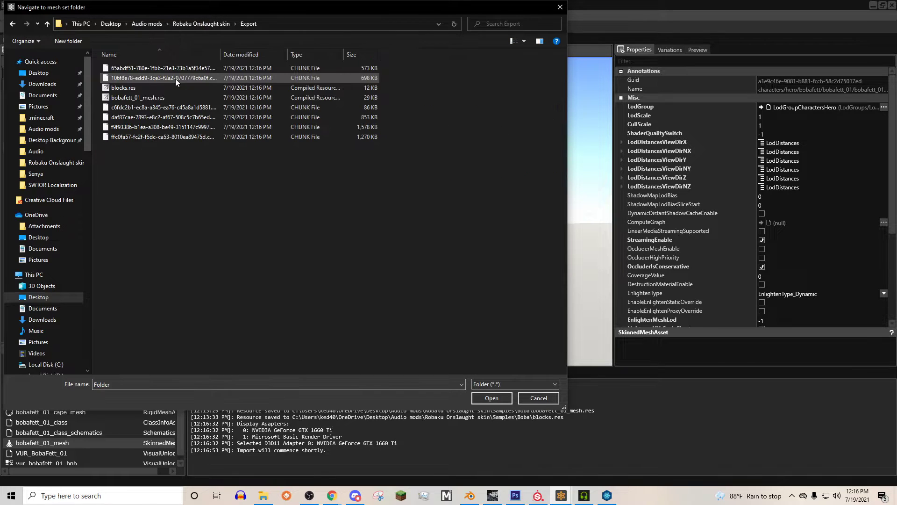
click(491, 398)
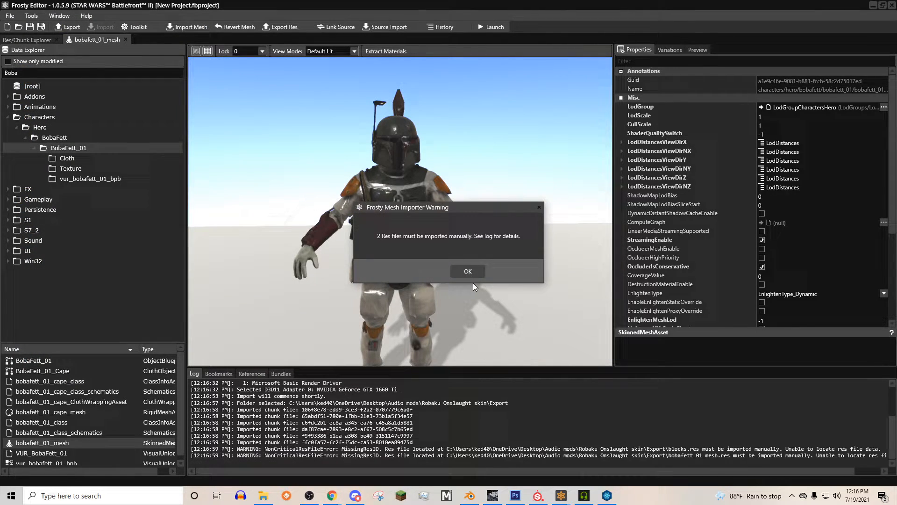
click(468, 272)
- In Res/Chunk Explorer, import bobafett_01_mesh.res from the Export folder over the bobafett_01_mesh resource
click(36, 41)
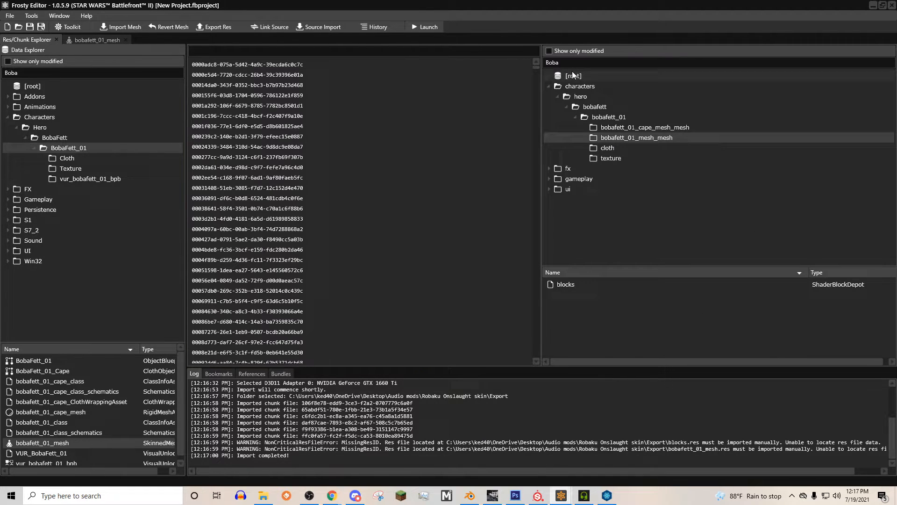
click(609, 117)
right_click(589, 304)
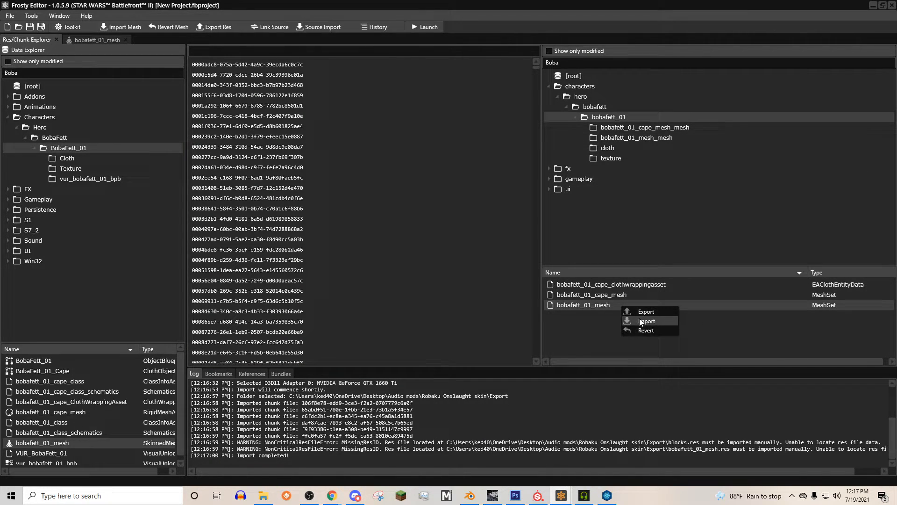
click(631, 309)
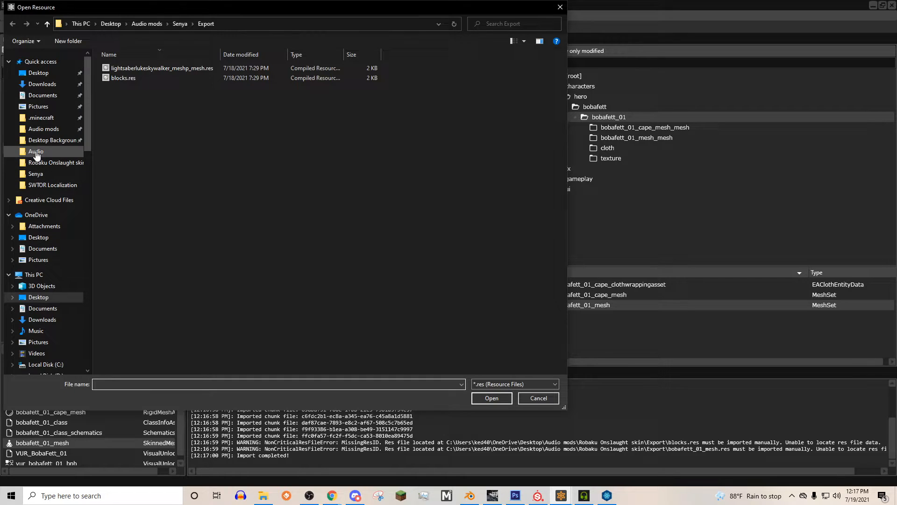
click(56, 162)
double_click(176, 81)
click(141, 81)
double_click(141, 81)
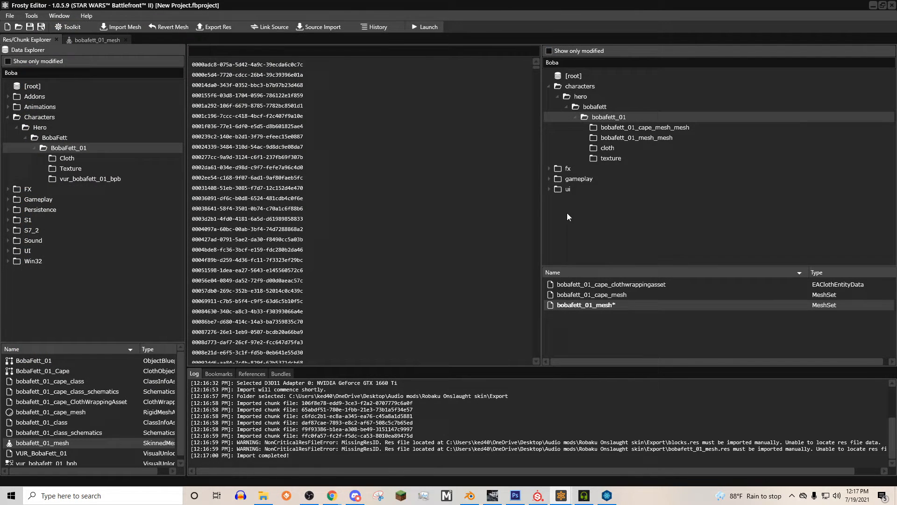
- Import blocks.res from Export over the blocks resource in bobafett_01_mesh_mesh
click(619, 138)
right_click(586, 285)
click(611, 292)
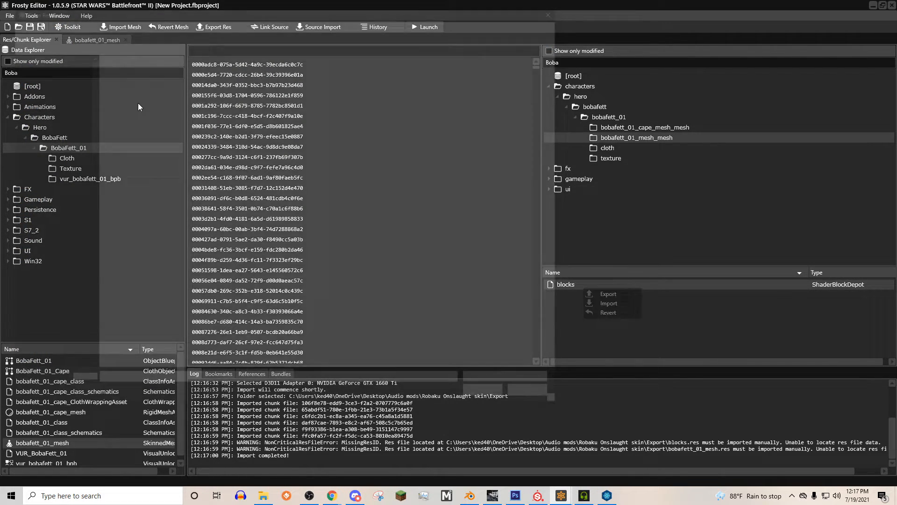
double_click(123, 68)
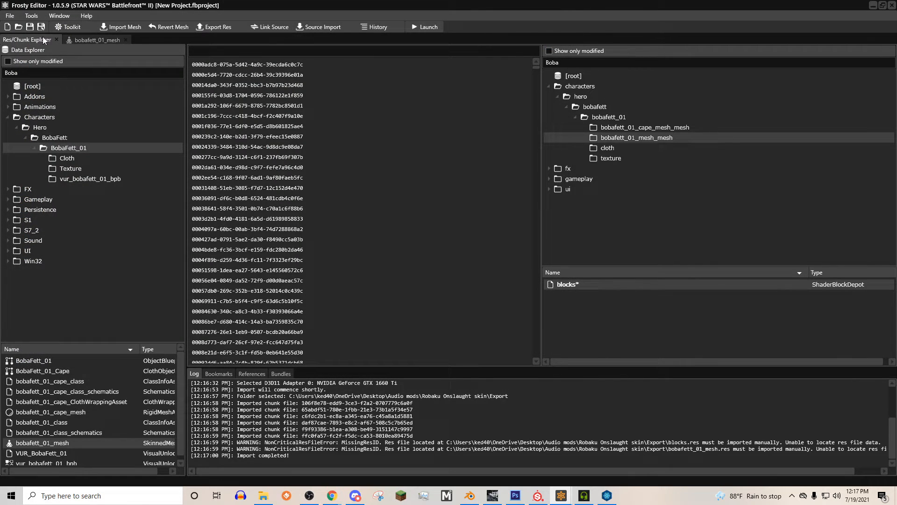
- Save the project as Robaku Onslaught in the Robaku Onslaught skin folder
key(ctrl+shift+s)
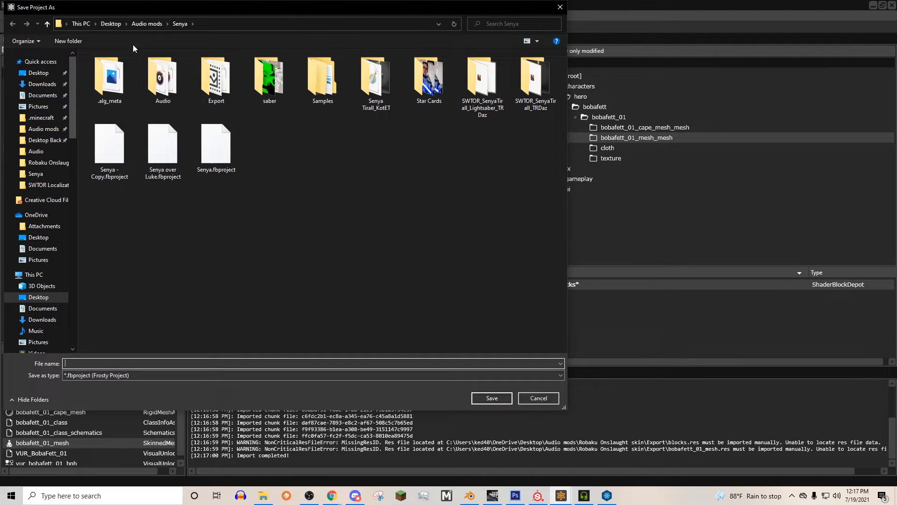
click(48, 163)
click(312, 363)
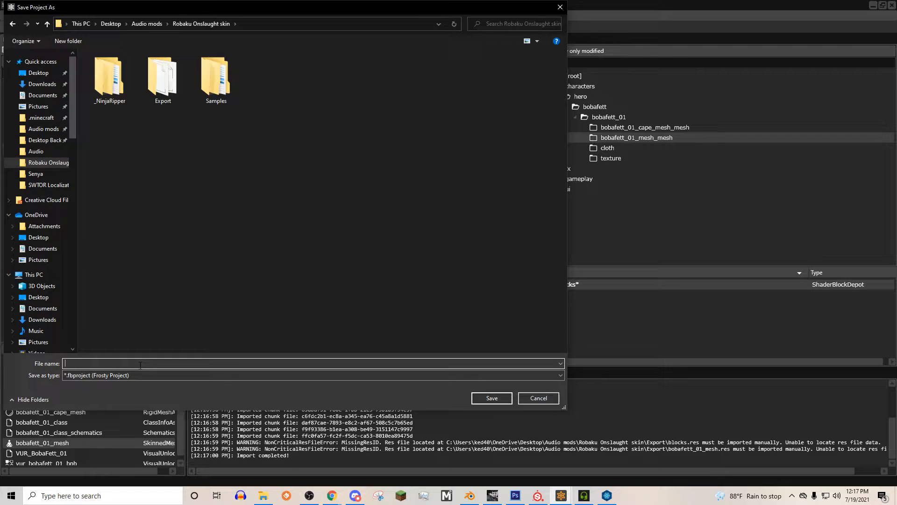
text(Robaku)
text( Onslaught)
key(Return)
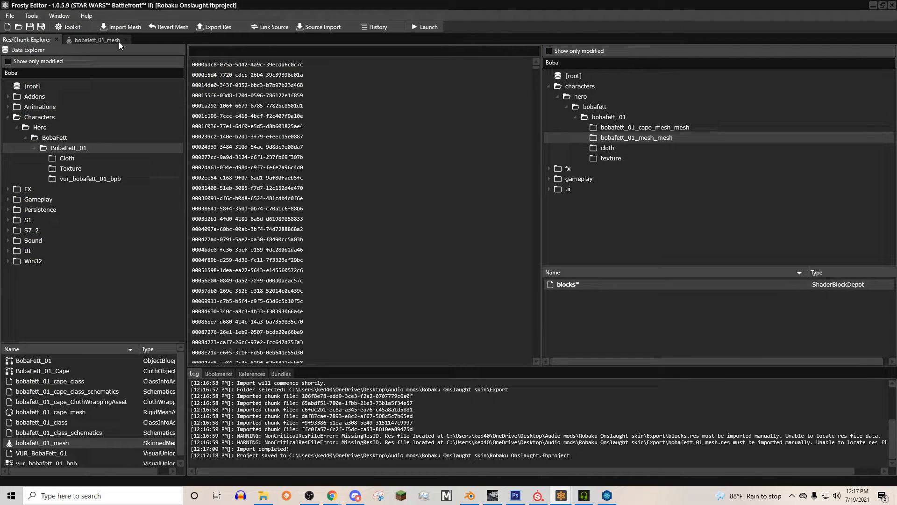
- Reopen bobafett_01_mesh to preview the new Robaku Onslaught armour model
click(126, 40)
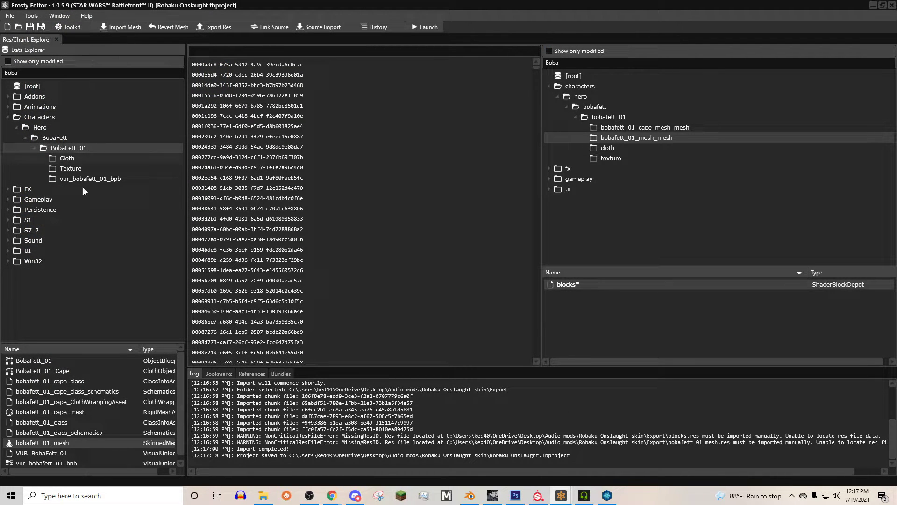
double_click(67, 443)
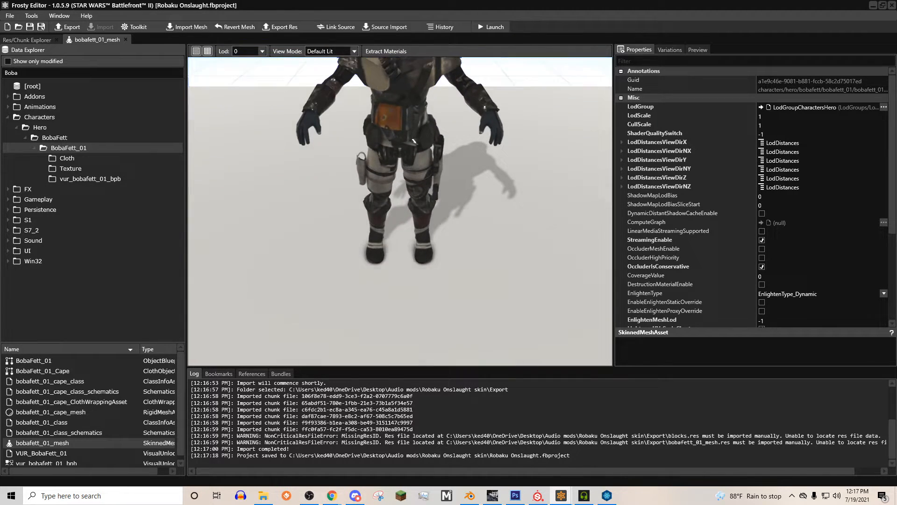
scroll(385, 245, up, 3)
scroll(384, 245, up, 3)
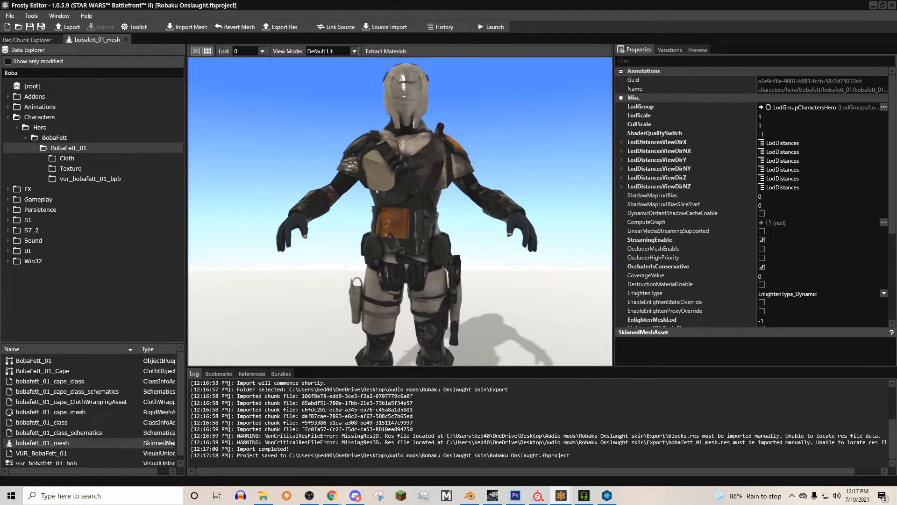
drag(384, 245, 385, 232)
- Open Boba Fett's Body_CS, Body_NM, Body_AOSL and Body_W textures from the Texture folder
click(69, 168)
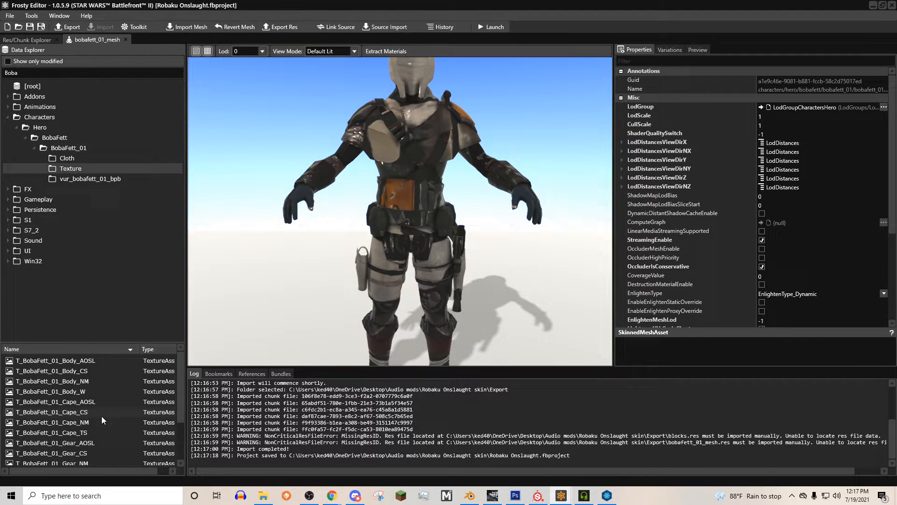
double_click(88, 372)
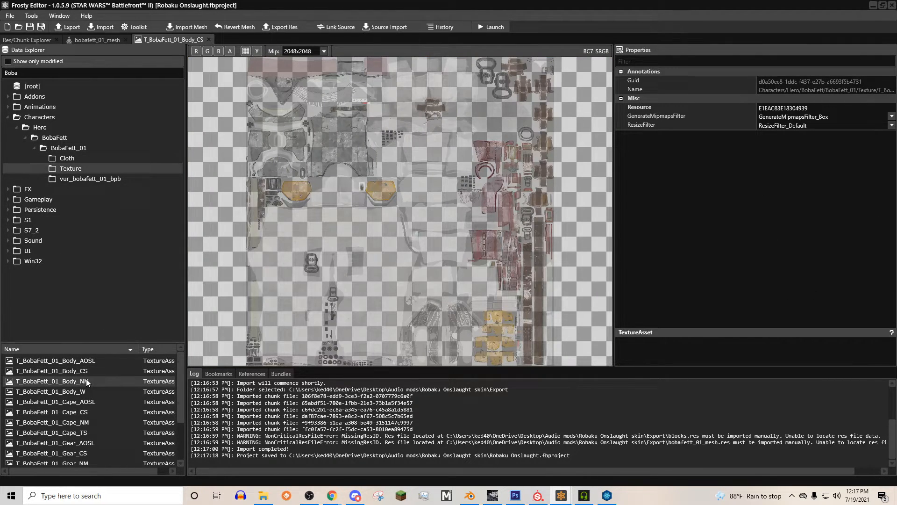
double_click(87, 380)
double_click(87, 361)
double_click(83, 392)
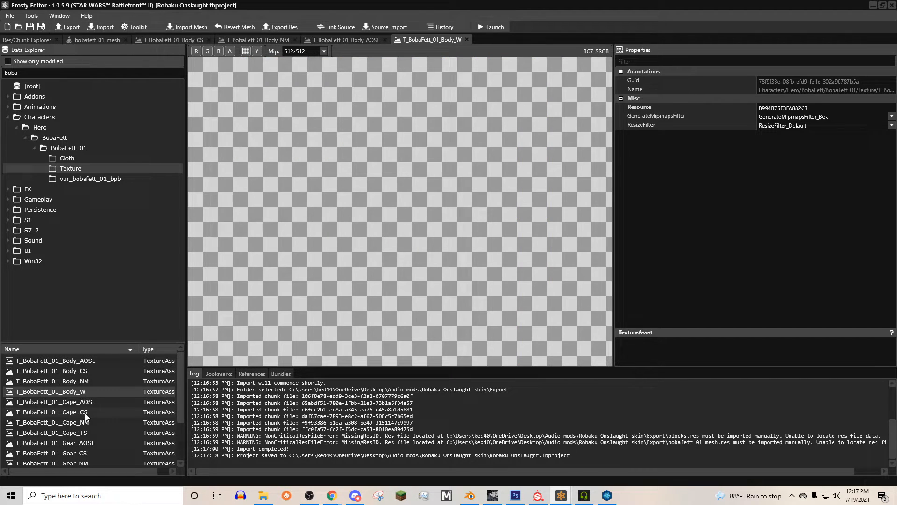
scroll(86, 414, down, 1)
- Open the Gear_CS, Gear_NM, Gear_AOSL and Gear_W textures and return to T_BobaFett_01_Body_CS
double_click(86, 409)
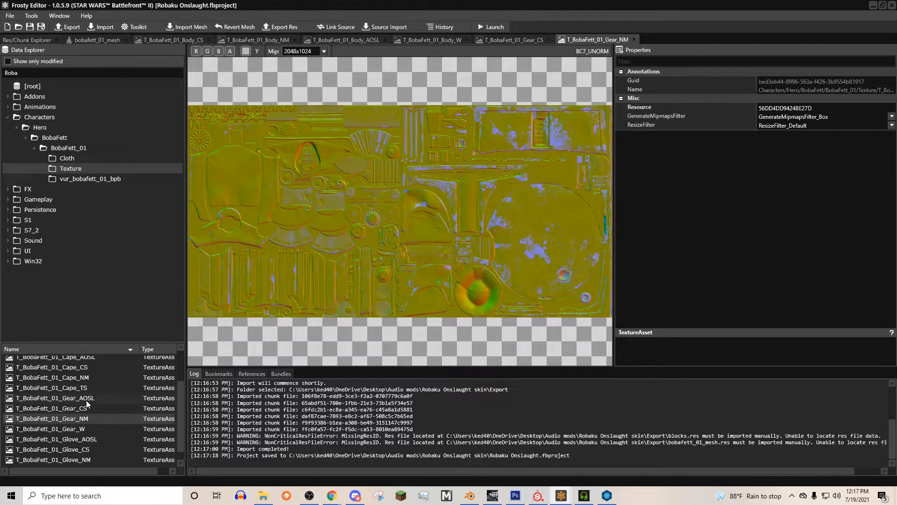
double_click(87, 398)
double_click(85, 429)
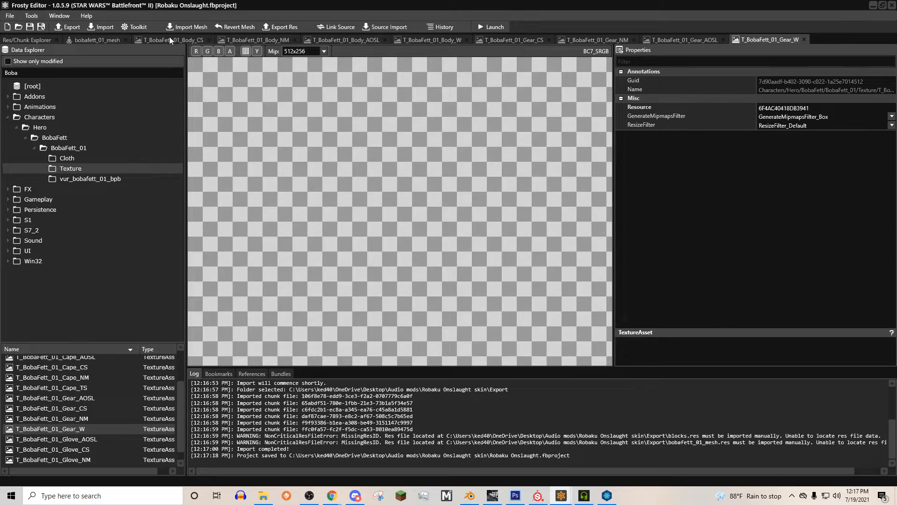
click(169, 39)
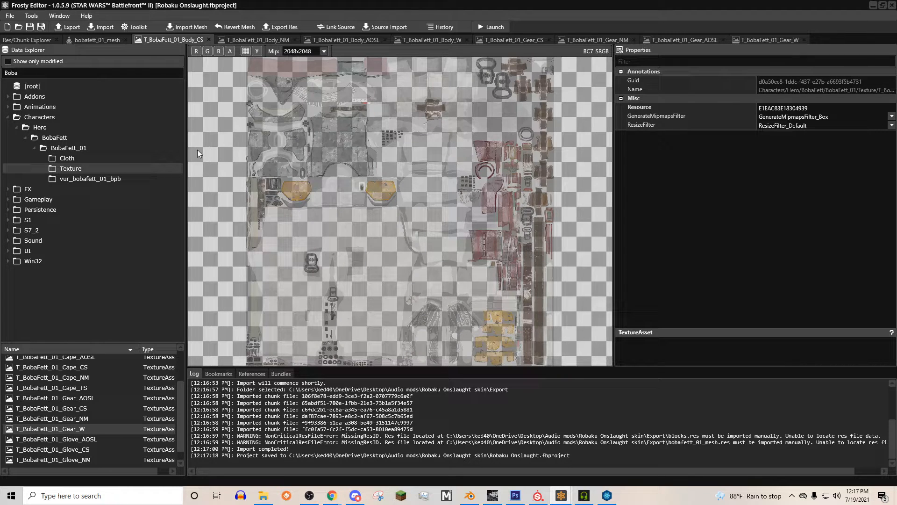
- In Photoshop, close the open texture and create a new 50×50 pixel document
click(515, 496)
click(77, 34)
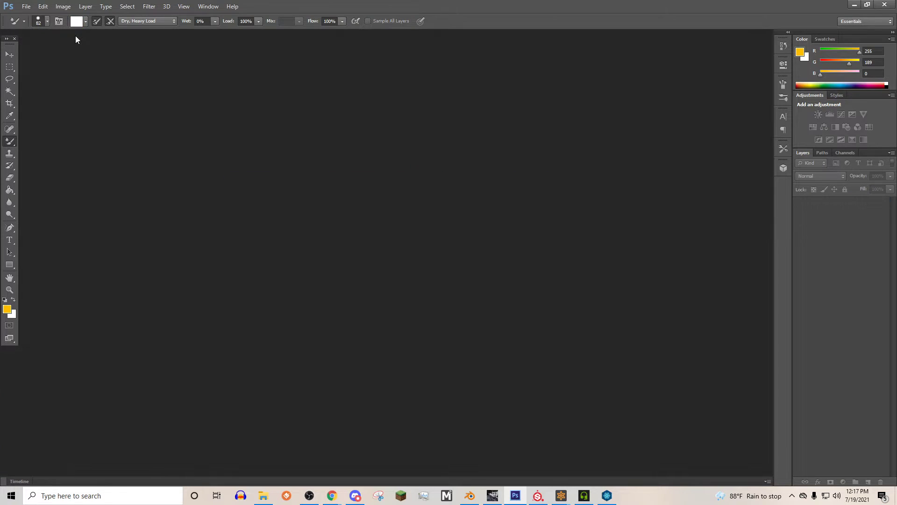
click(26, 7)
click(31, 14)
text(50)
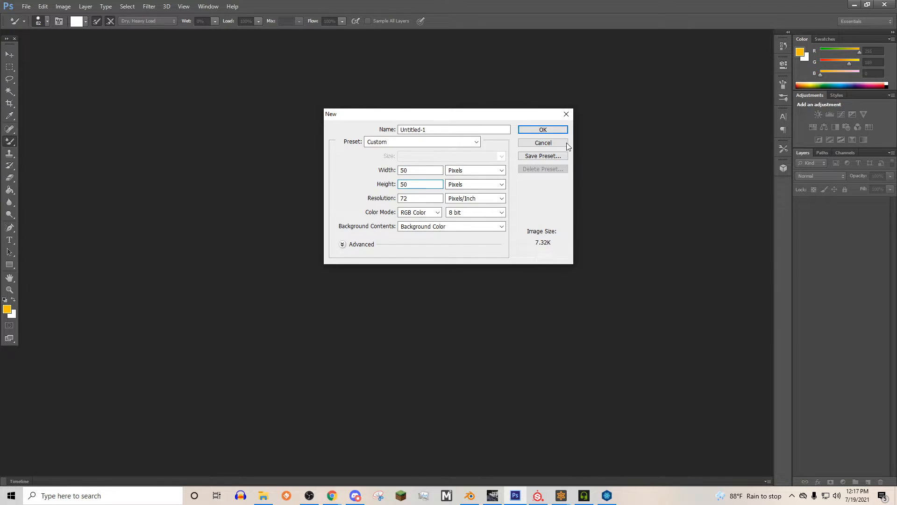
key(Return)
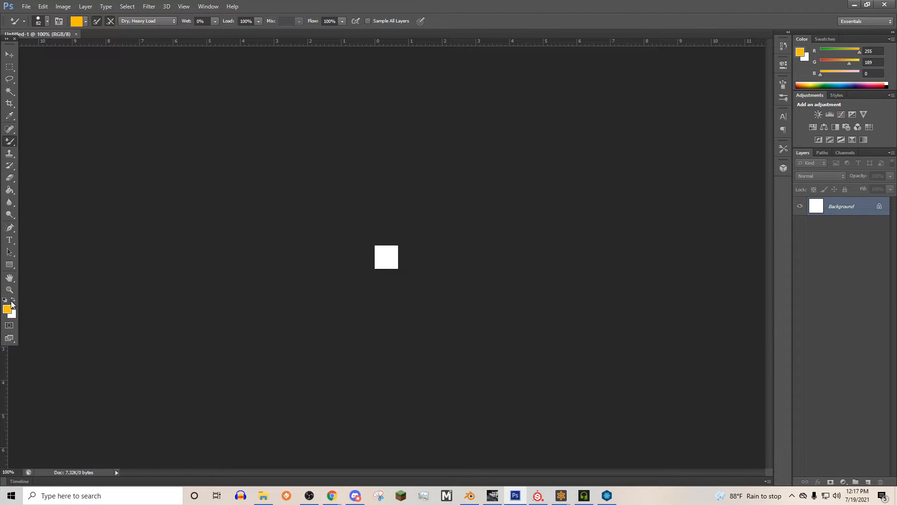
- Set the foreground colour to black and choose the Paint Bucket to fill the canvas
click(8, 308)
click(605, 350)
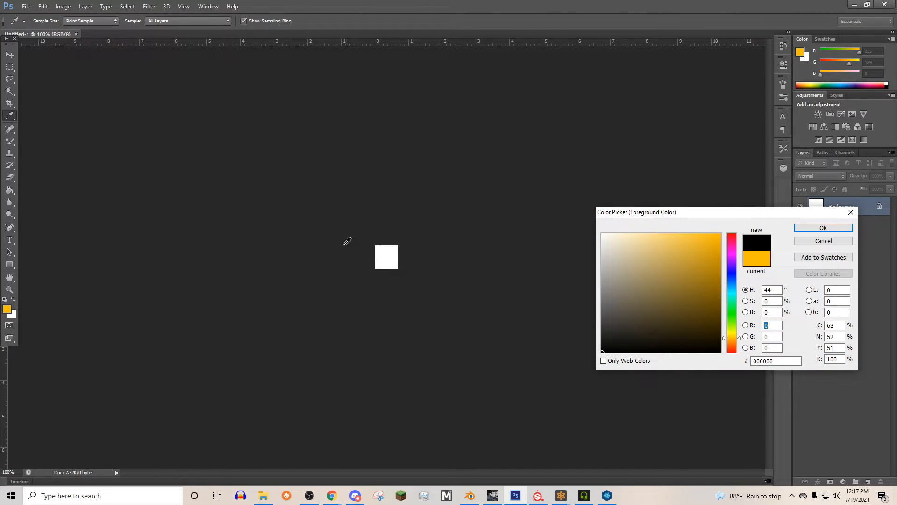
click(824, 228)
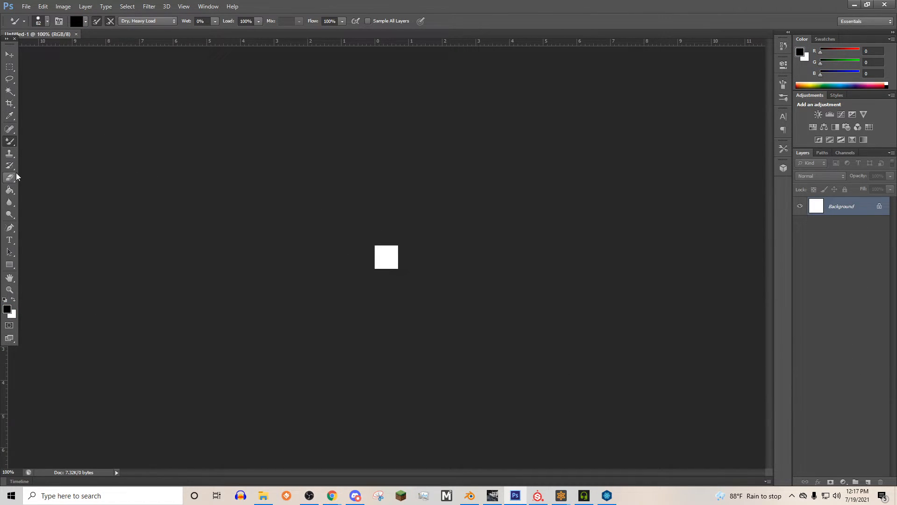
click(10, 190)
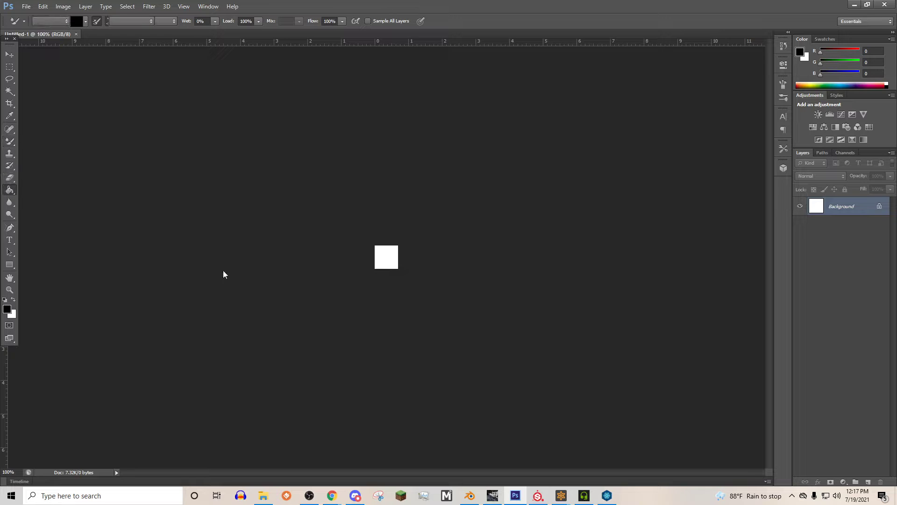
click(565, 495)
- Copy Universal_W.png from the Senya folder into the Robaku Onslaught skin folder and return to Frosty Editor
click(263, 495)
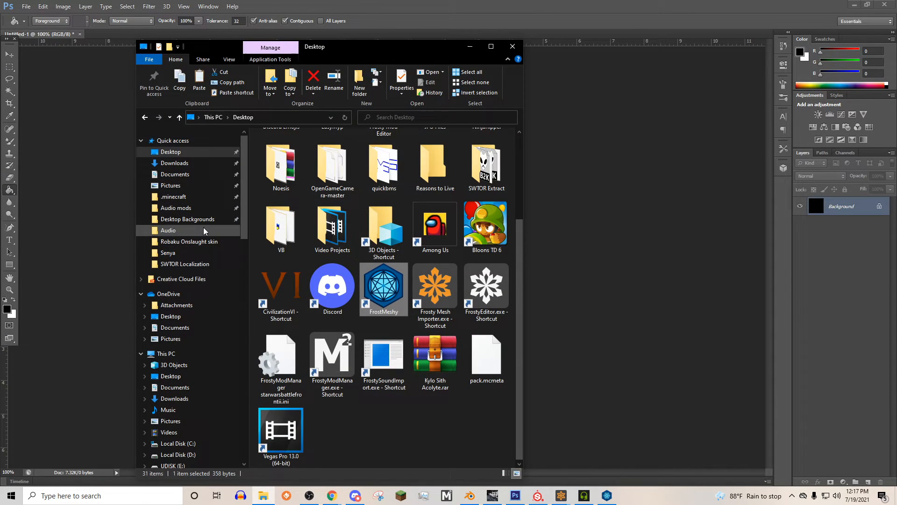
click(169, 252)
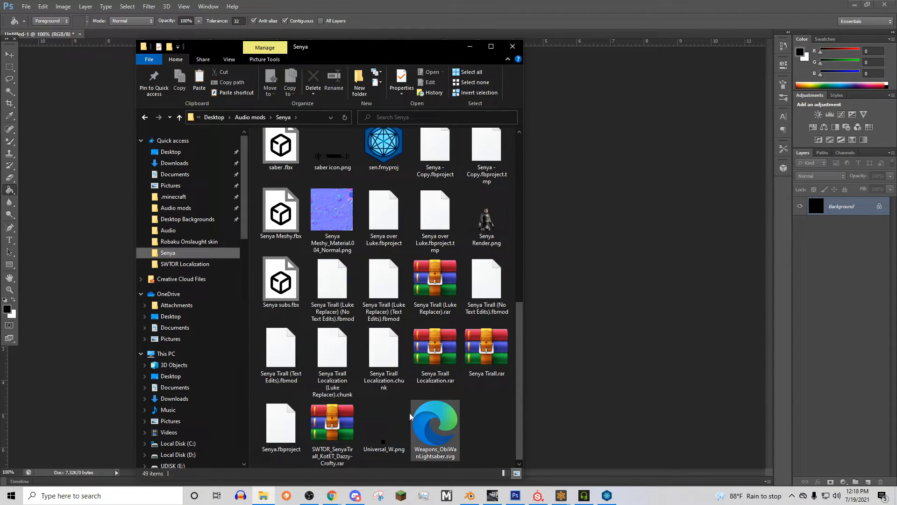
click(385, 425)
click(189, 241)
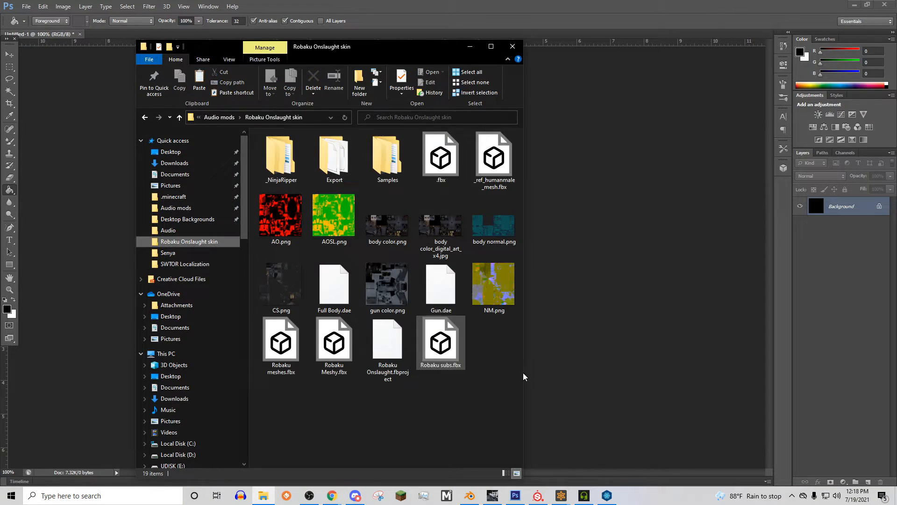
click(516, 495)
click(263, 495)
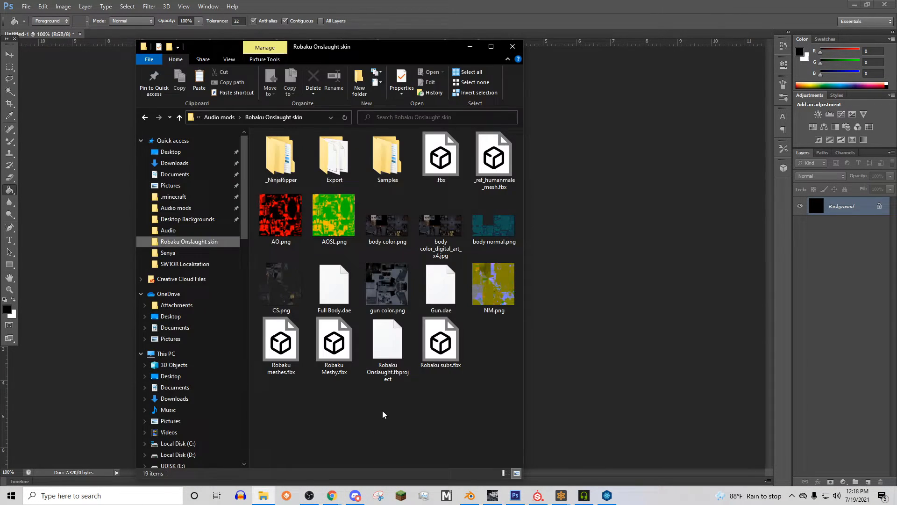
click(561, 496)
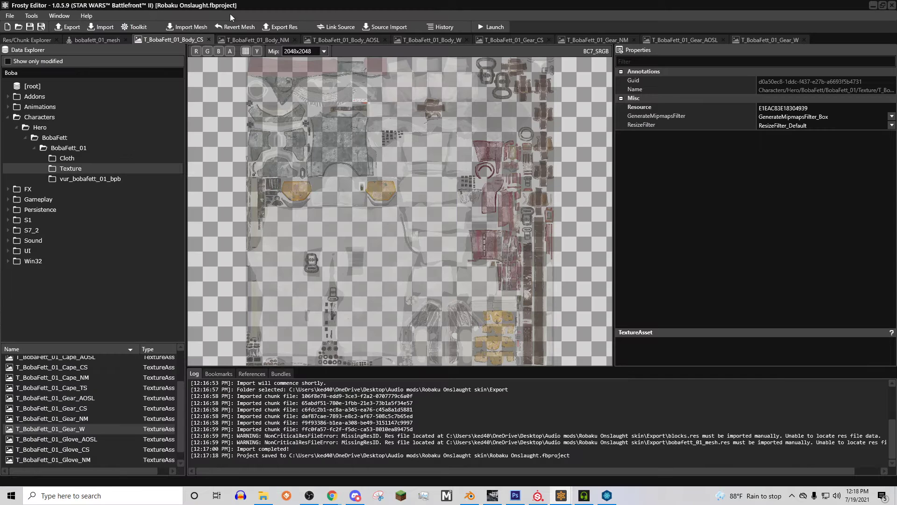
- Import CS.png over the body colour texture and NM.png over the body normal map
click(105, 27)
click(36, 173)
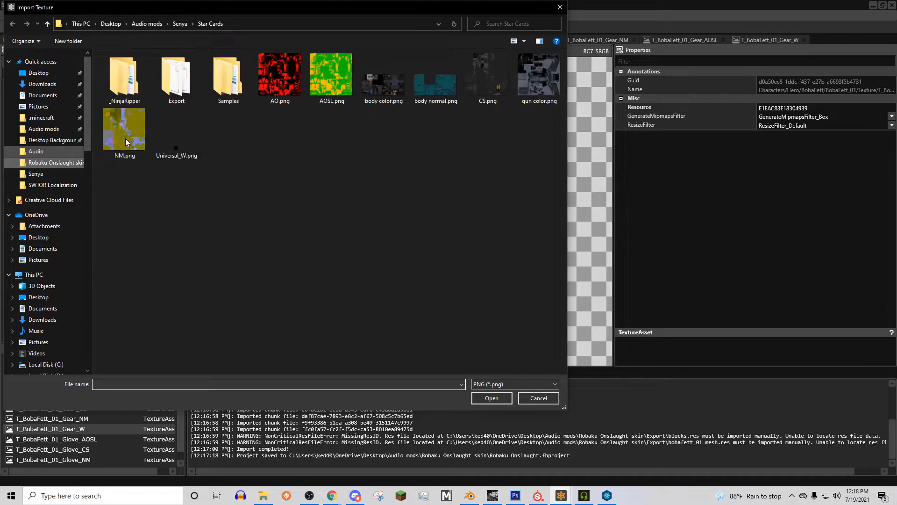
double_click(487, 77)
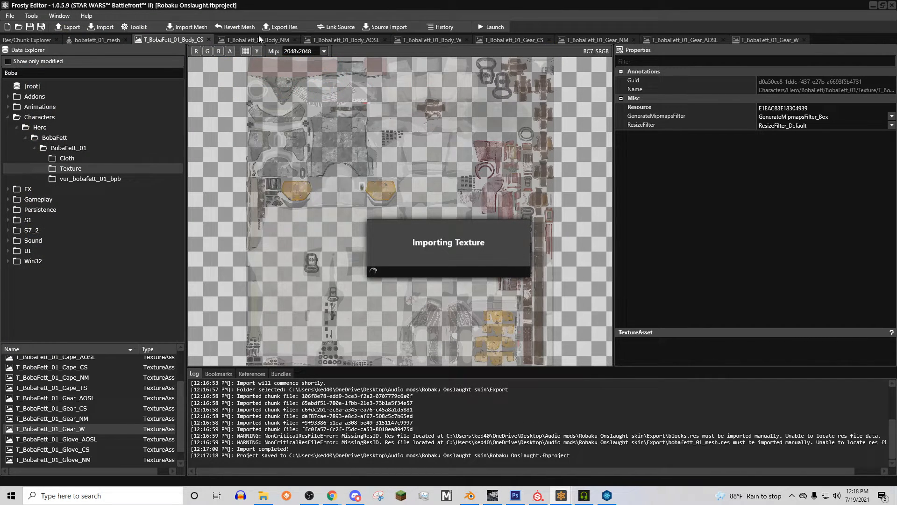
click(246, 40)
click(99, 30)
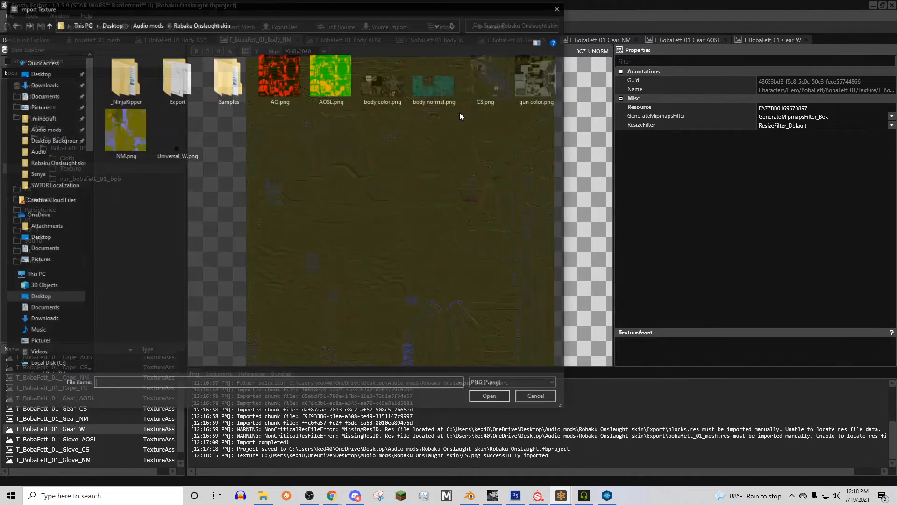
double_click(125, 133)
- Import AOSL.png over the body AOSL texture and Universal_W.png over the body W texture
click(99, 30)
click(323, 92)
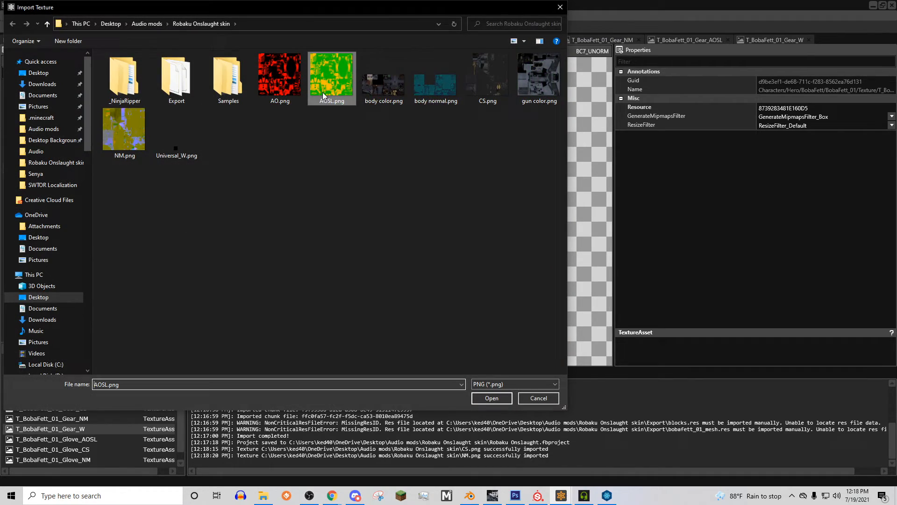
double_click(332, 78)
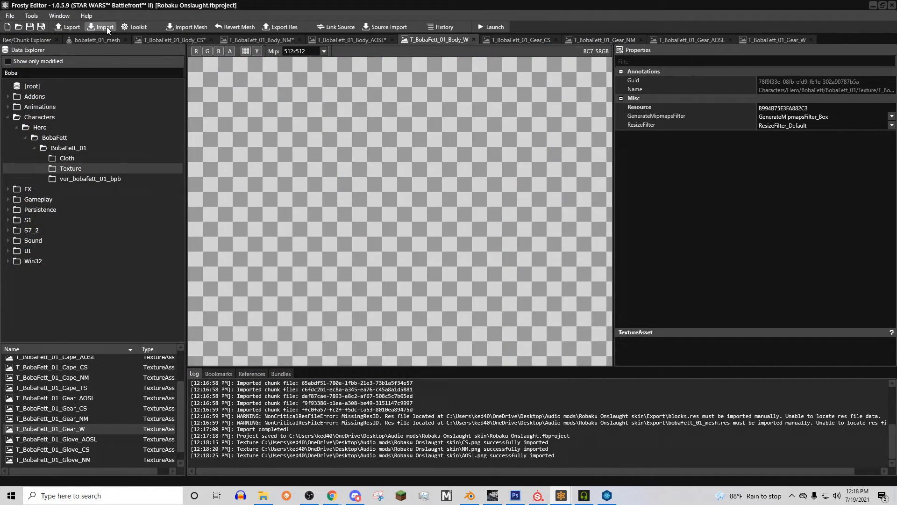
click(99, 30)
double_click(177, 134)
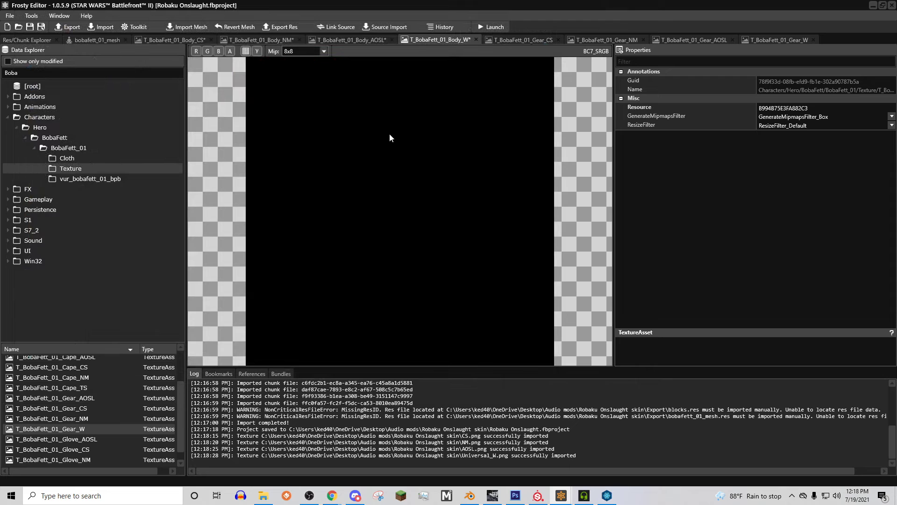
- Import CS.png over the gear colour texture
click(511, 42)
click(104, 26)
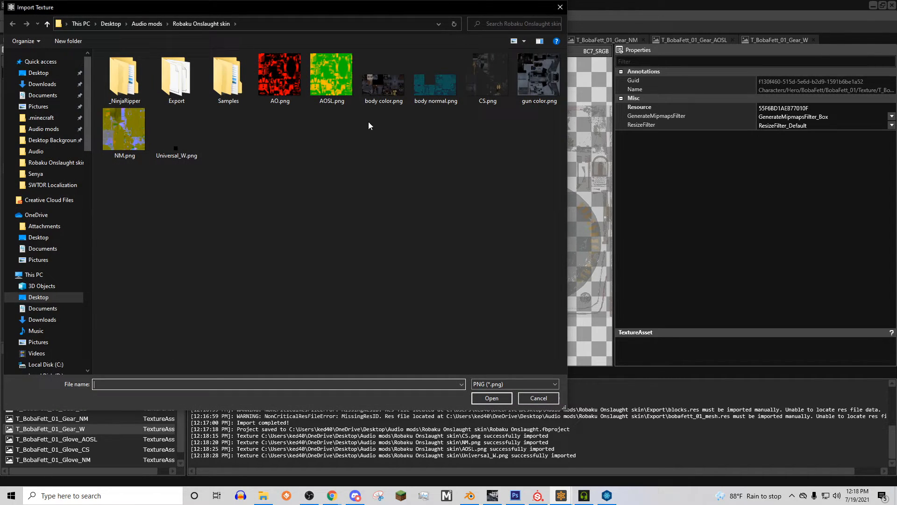
double_click(481, 89)
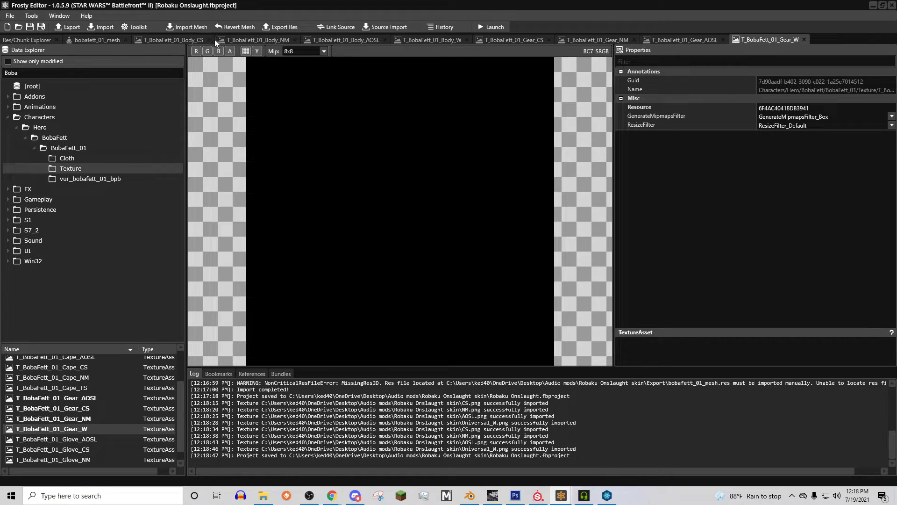
- Close the finished body and gear texture tabs
click(208, 40)
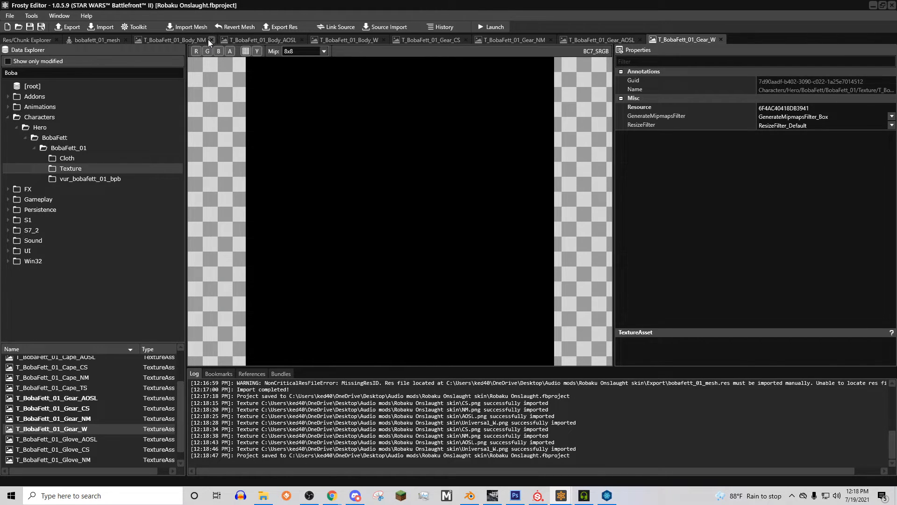
click(211, 40)
click(208, 39)
click(208, 39)
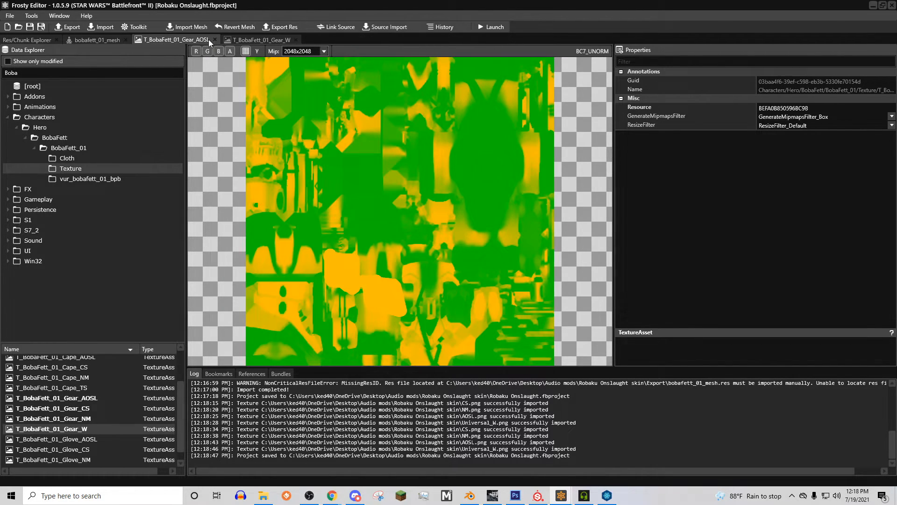
click(210, 40)
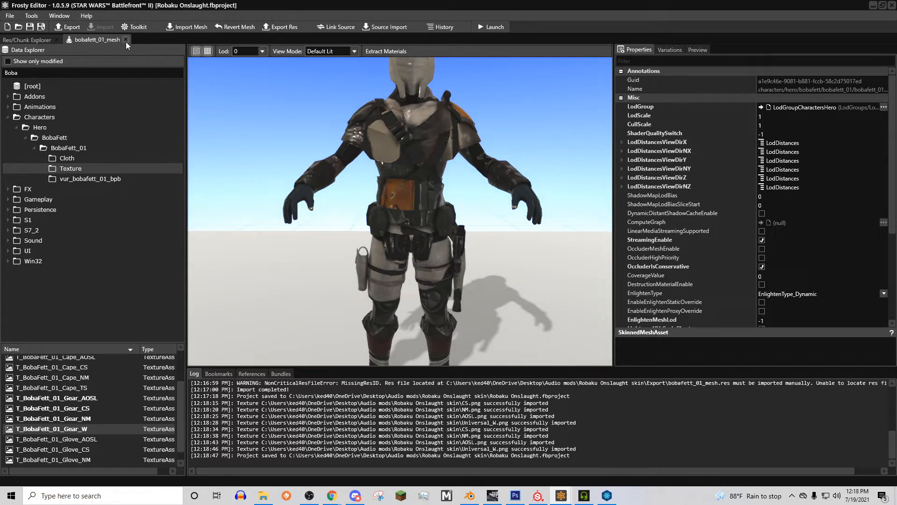
- Close the remaining tabs and reopen bobafett_01_mesh from BobaFett_01 for preview
click(128, 42)
click(70, 149)
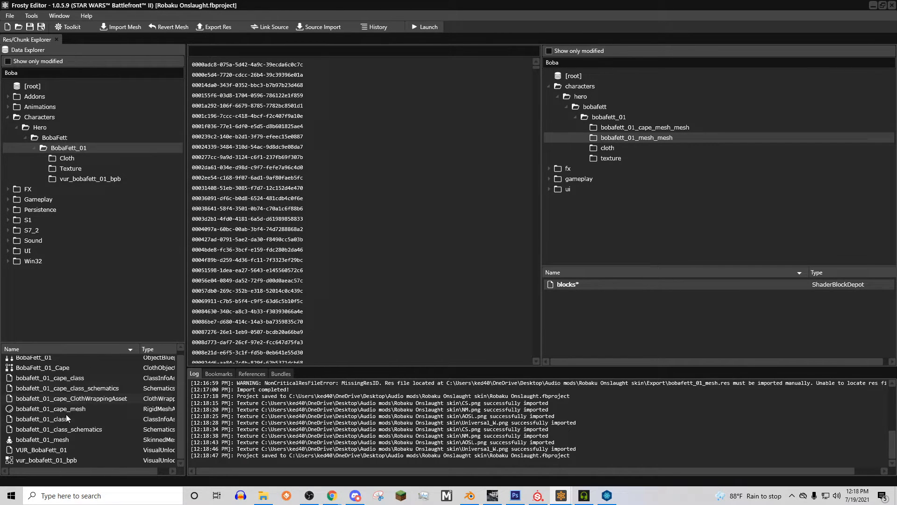
double_click(42, 439)
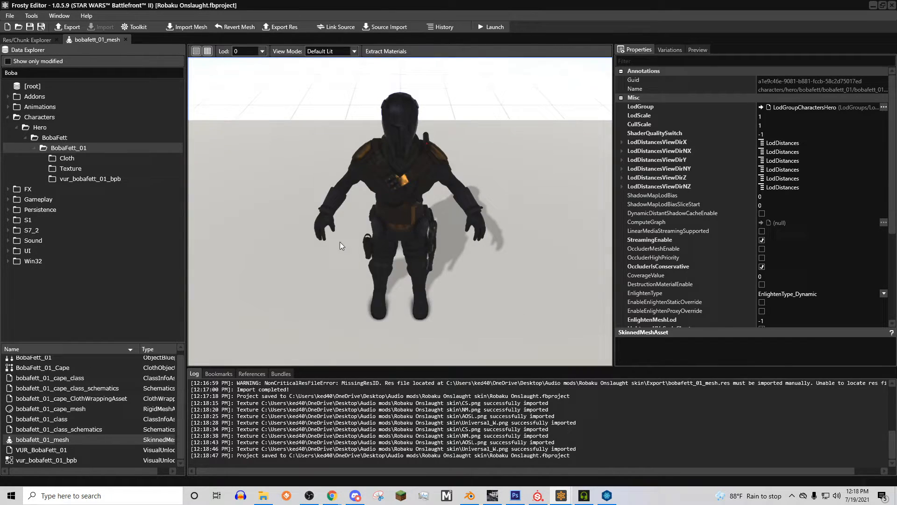
- Orbit and recentre the viewport to inspect the retextured character from all sides
drag(400, 210, 400, 141)
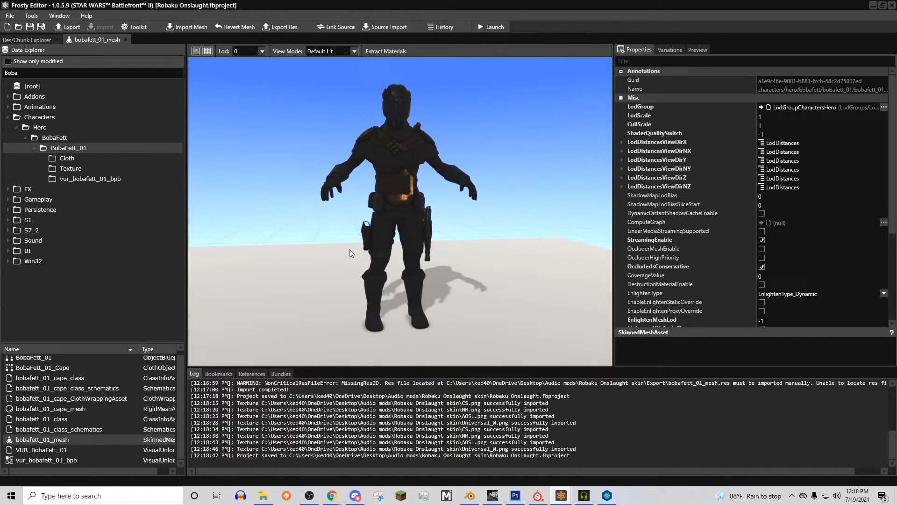
scroll(400, 211, up, 4)
drag(400, 210, 349, 244)
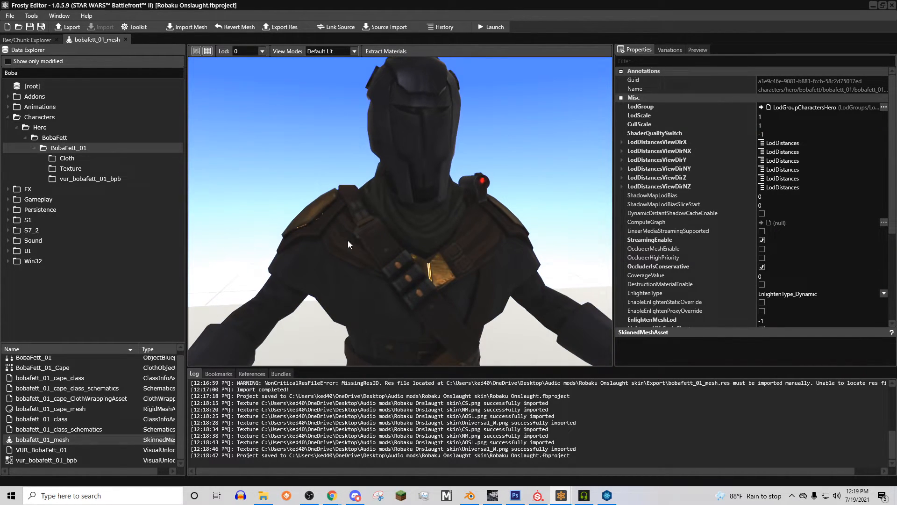
scroll(348, 244, up, 2)
scroll(349, 244, down, 4)
mouse_move(349, 244)
mouse_down()
mouse_move(393, 210)
mouse_move(316, 224)
mouse_up()
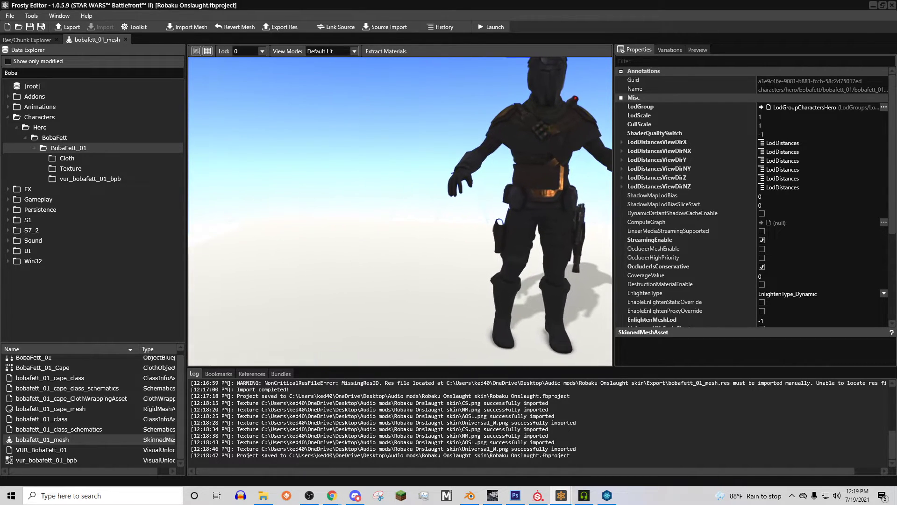
drag(435, 239, 349, 260)
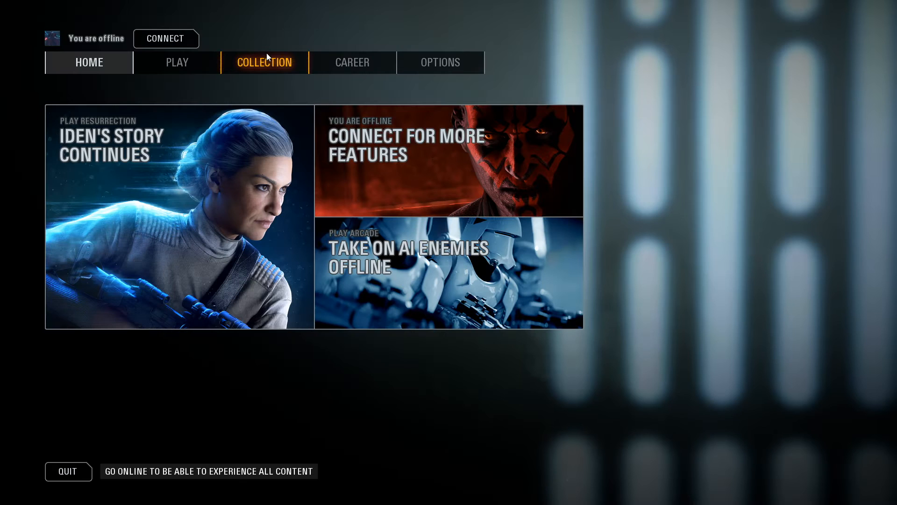
- Select Boba Fett in the collection, enter Customize, and inspect the replaced model rotated and zoomed in
click(266, 53)
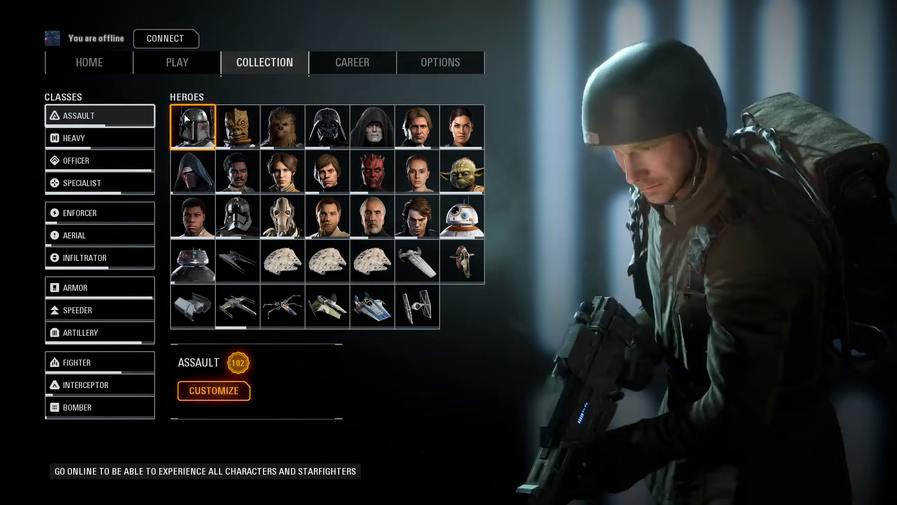
click(193, 127)
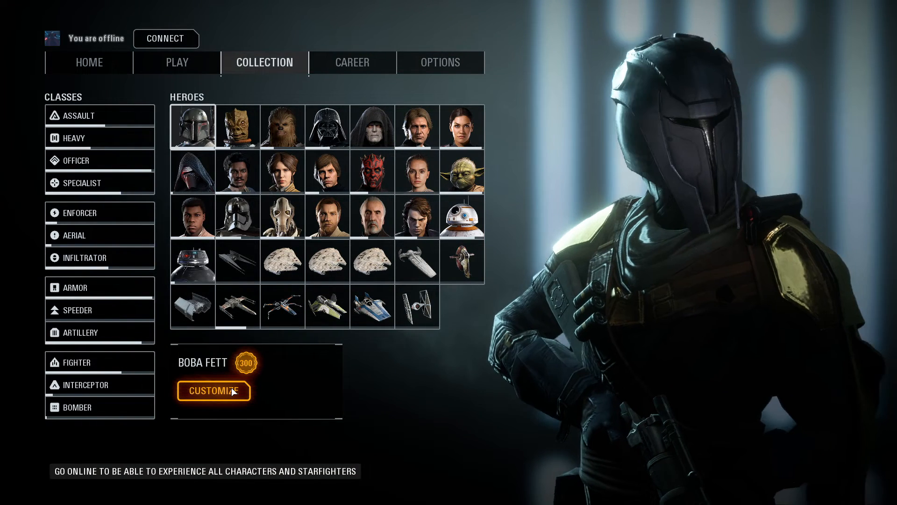
click(232, 387)
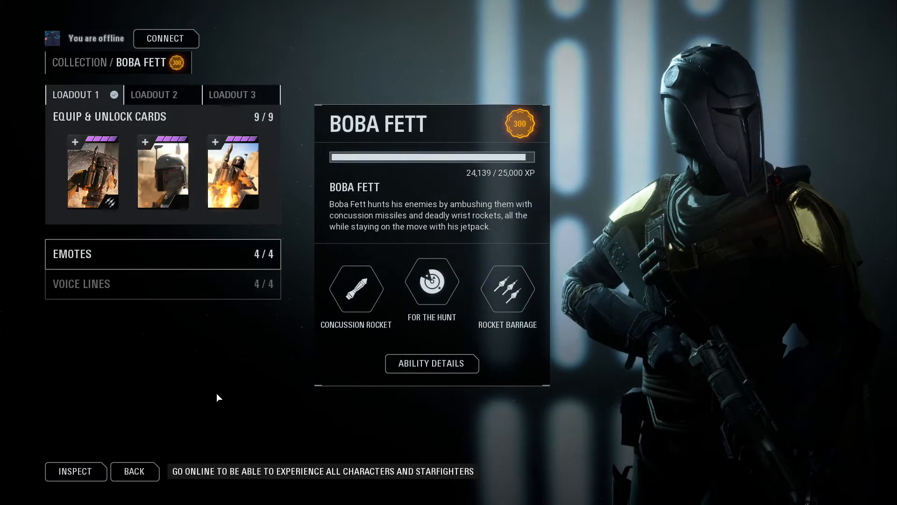
click(69, 473)
mouse_move(359, 417)
mouse_down()
mouse_move(521, 277)
mouse_move(392, 290)
mouse_up()
scroll(521, 277, up, 5)
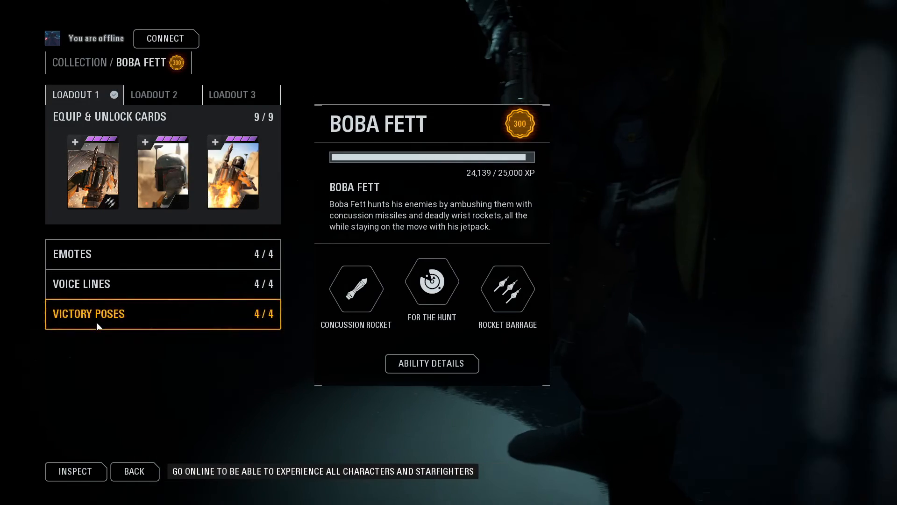
- Preview the Victory Poses and rotate the custom character through side, back and front views
click(97, 321)
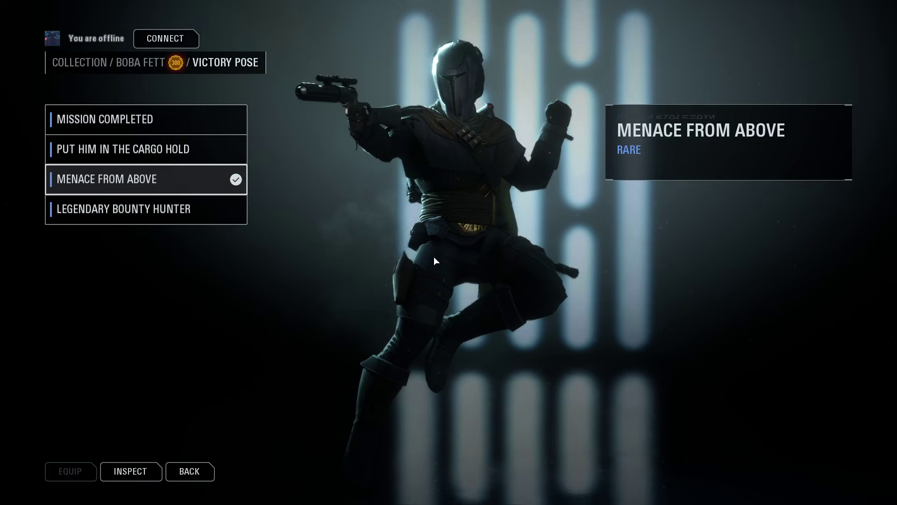
drag(434, 257, 621, 246)
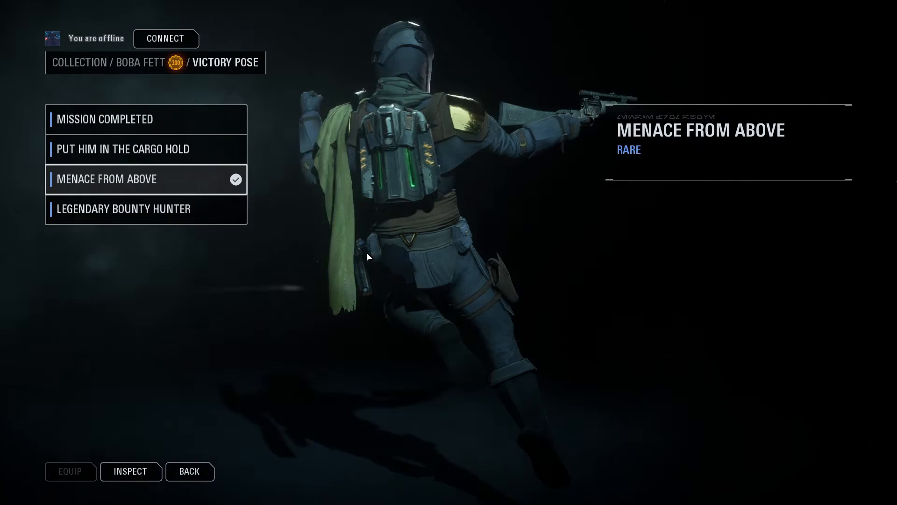
drag(424, 246, 570, 258)
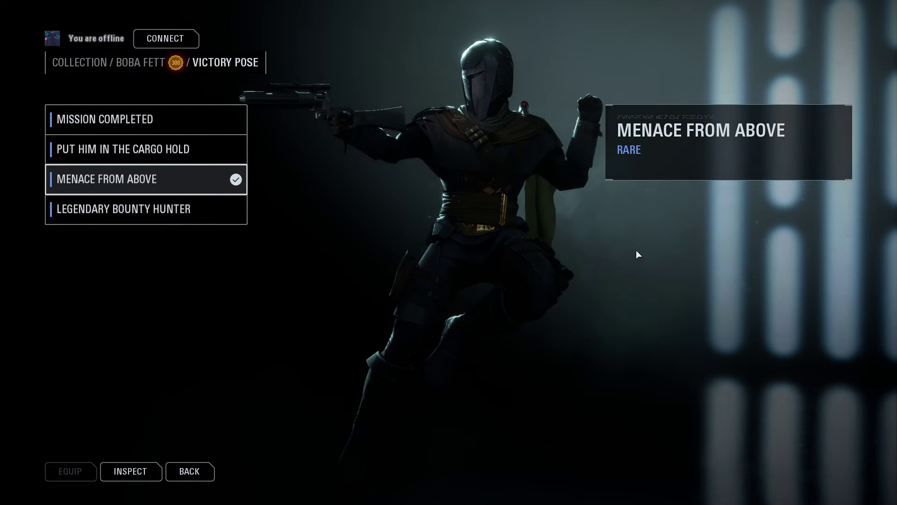
drag(635, 250, 685, 251)
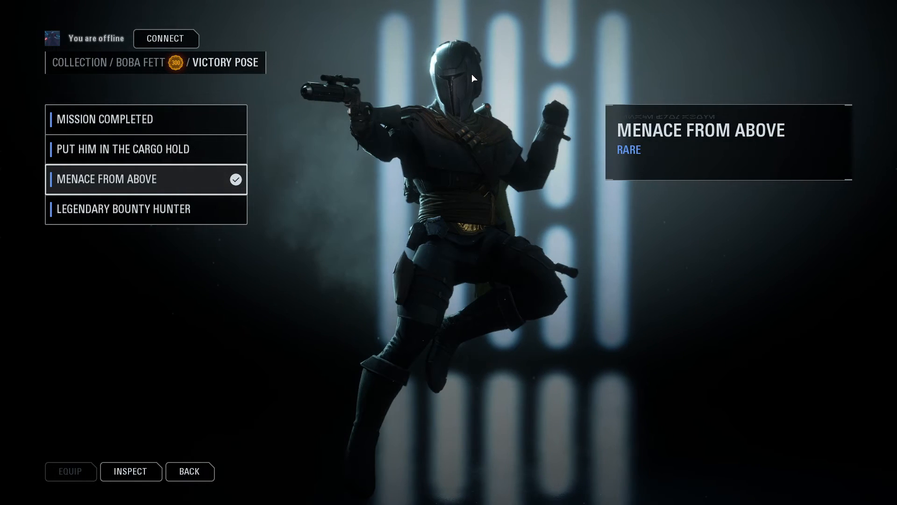
drag(458, 229, 638, 247)
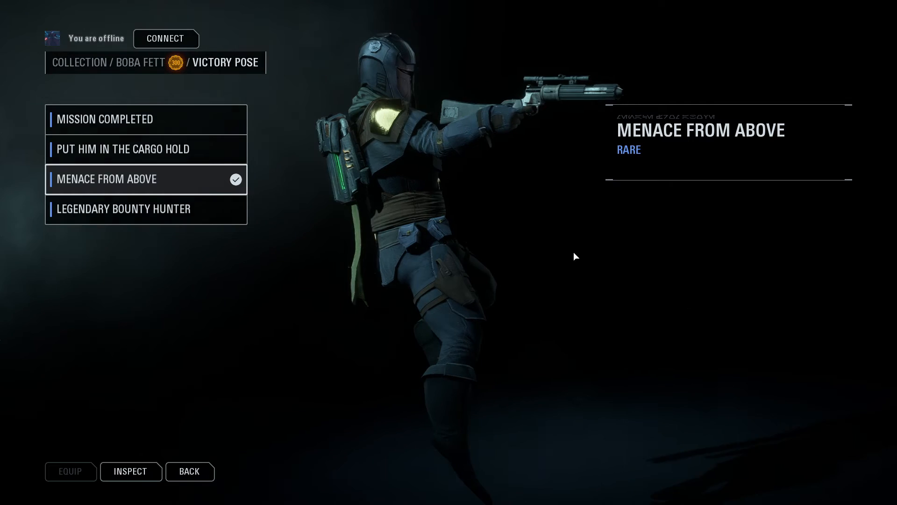
drag(637, 243, 367, 259)
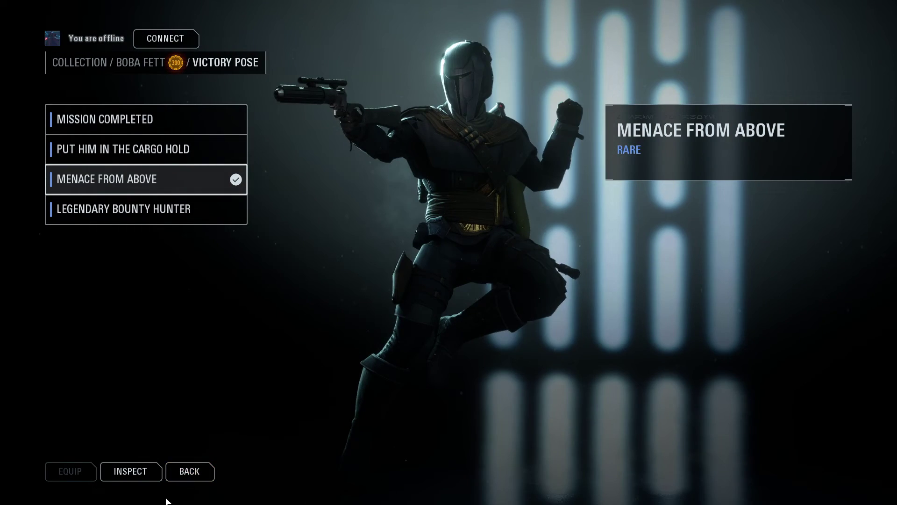
- Return to Boba Fett's collection page and reopen the victory pose preview to replay Menace From Above
click(186, 471)
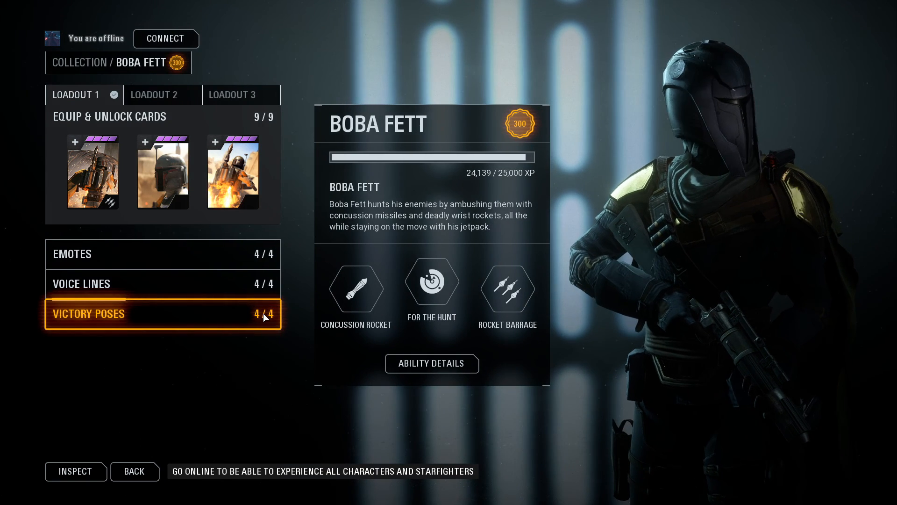
click(263, 314)
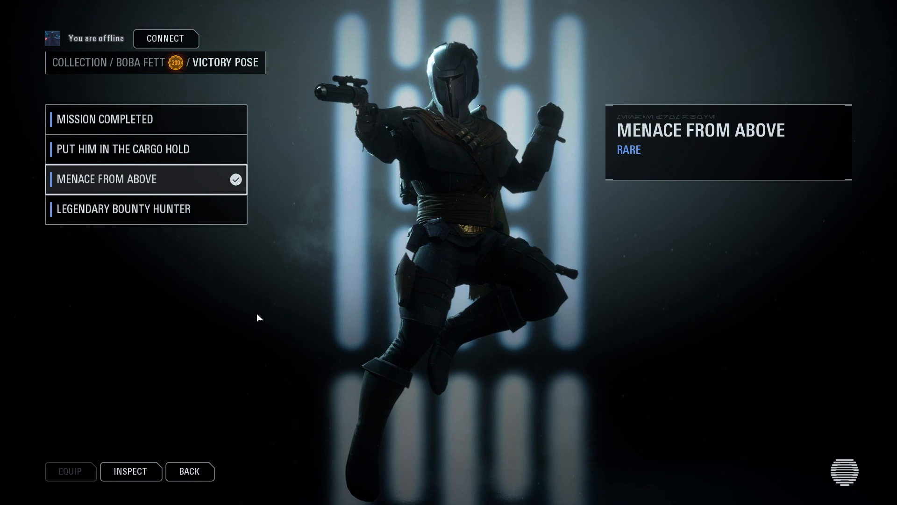